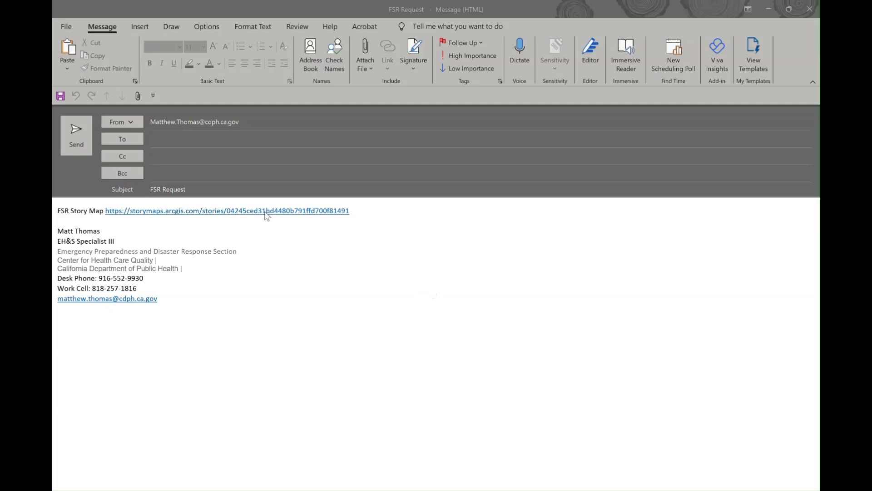
# Step: Open the FSR Story Map link from the FSR Request email in the browser
pyautogui.click(266, 212)
pyautogui.click(271, 233)
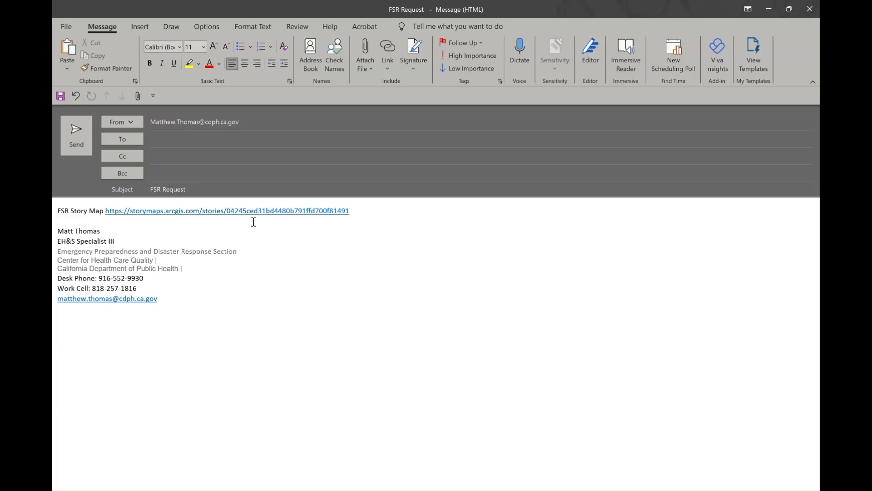
pyautogui.click(222, 210)
pyautogui.click(769, 10)
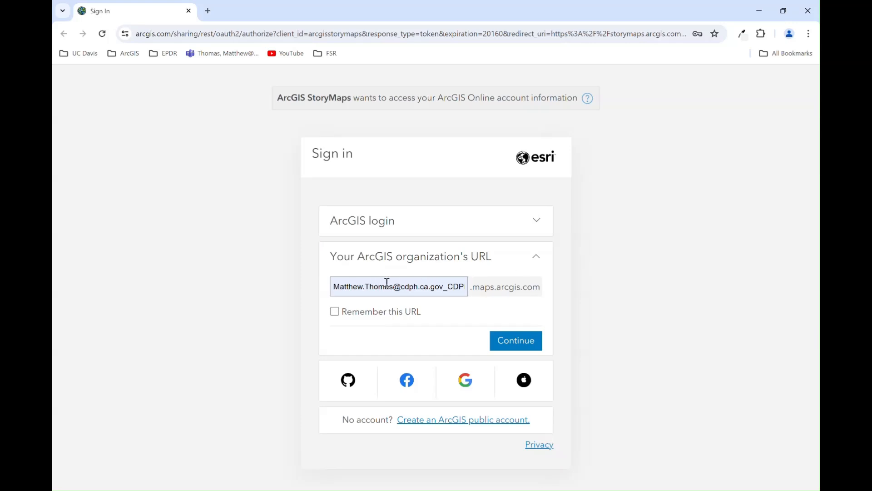
# Step: Clear the prefilled account username from the ArcGIS organization URL on the sign-in page
pyautogui.tripleClick(415, 283)
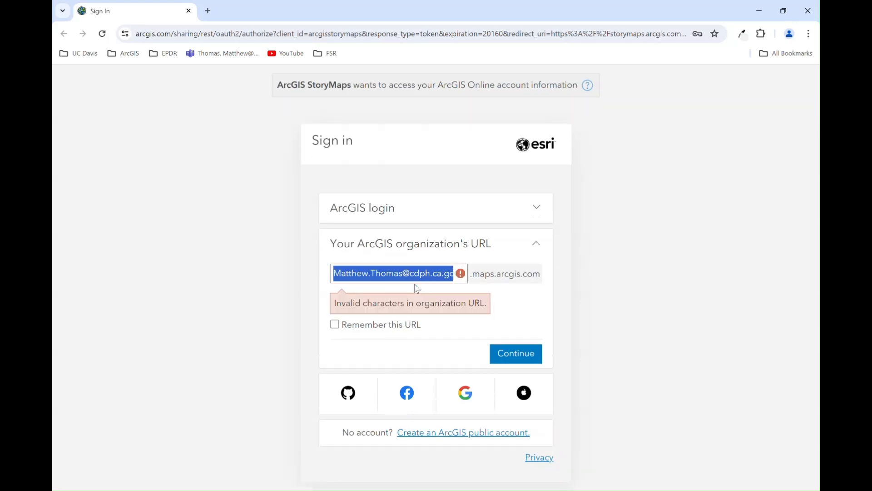
pyautogui.press('End')
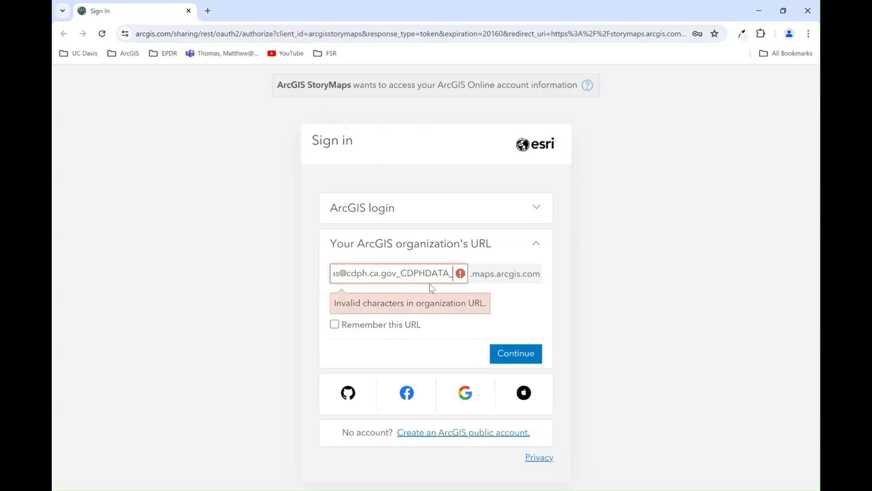
pyautogui.doubleClick(422, 278)
pyautogui.press('BackSpace')
pyautogui.press('BackSpace')
pyautogui.press('BackSpace')
pyautogui.press('BackSpace')
pyautogui.press('BackSpace')
pyautogui.press('BackSpace')
pyautogui.press('BackSpace')
pyautogui.press('BackSpace')
pyautogui.press('BackSpace')
pyautogui.press('BackSpace')
pyautogui.press('BackSpace')
pyautogui.press('BackSpace')
pyautogui.press('BackSpace')
pyautogui.press('BackSpace')
pyautogui.press('BackSpace')
pyautogui.press('BackSpace')
pyautogui.press('BackSpace')
pyautogui.press('BackSpace')
pyautogui.press('BackSpace')
pyautogui.press('BackSpace')
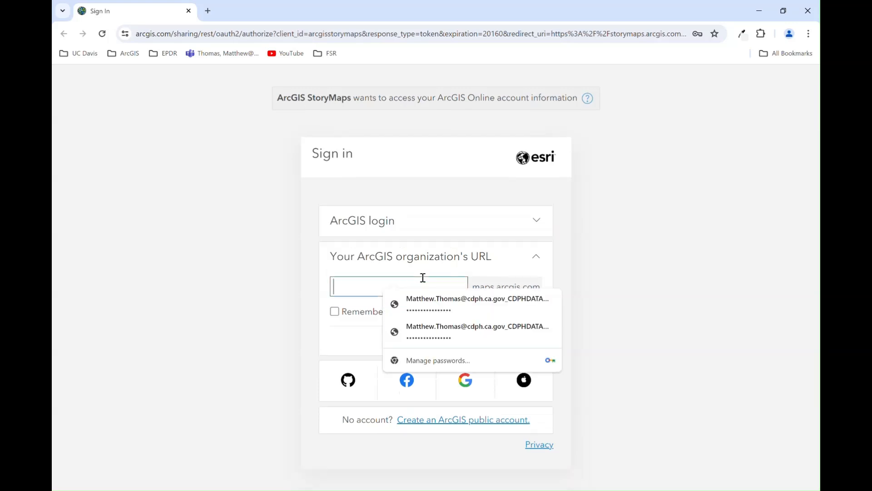
pyautogui.click(184, 265)
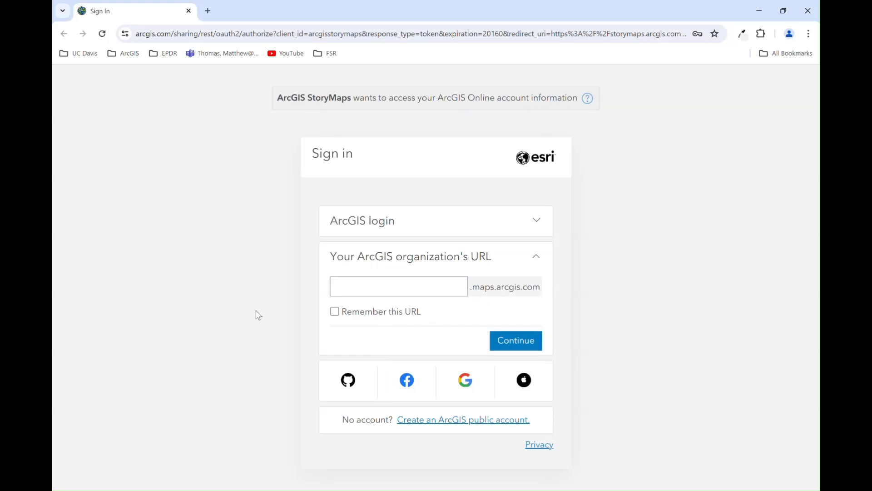
pyautogui.click(538, 224)
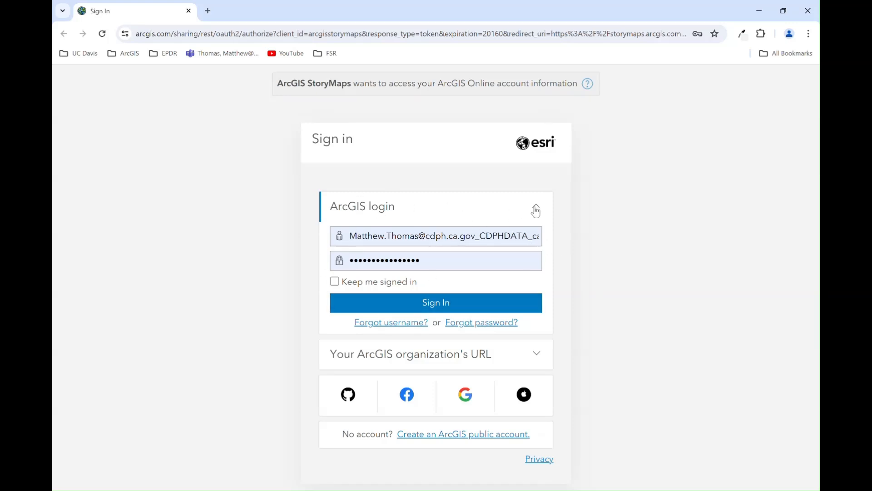
pyautogui.click(536, 210)
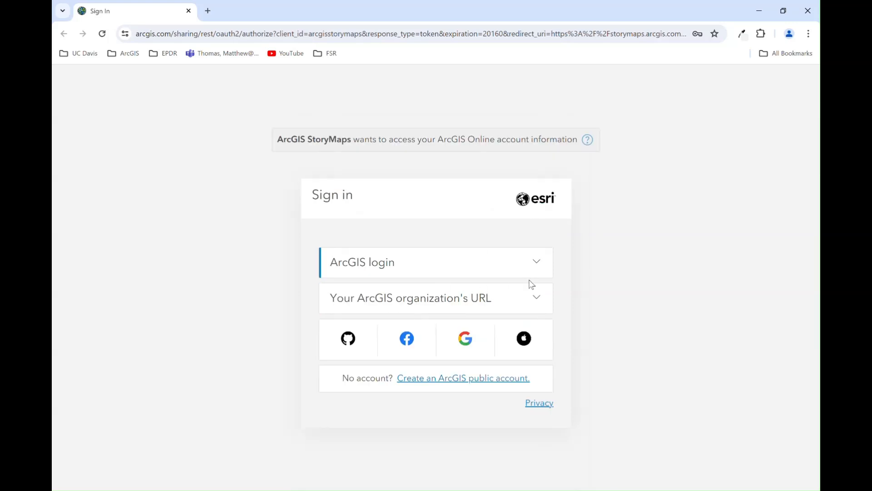
pyautogui.click(540, 302)
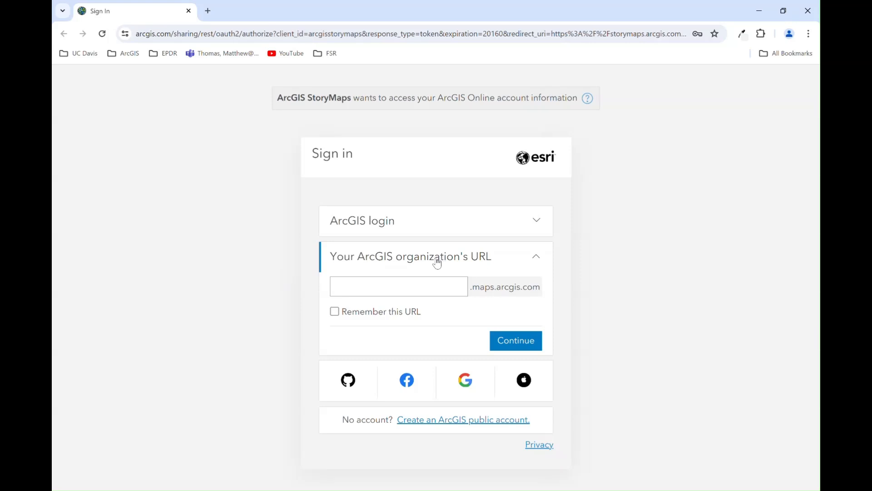
# Step: Sign in through the organization URL cdphdata, have the URL remembered, and use the CDPH organization login
pyautogui.click(379, 286)
pyautogui.write('d')
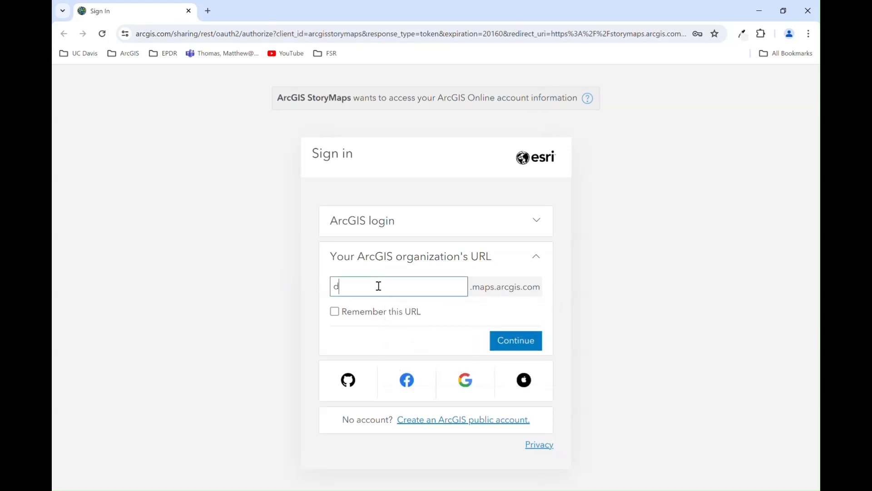
pyautogui.write('dphdata')
pyautogui.click(336, 317)
pyautogui.click(336, 316)
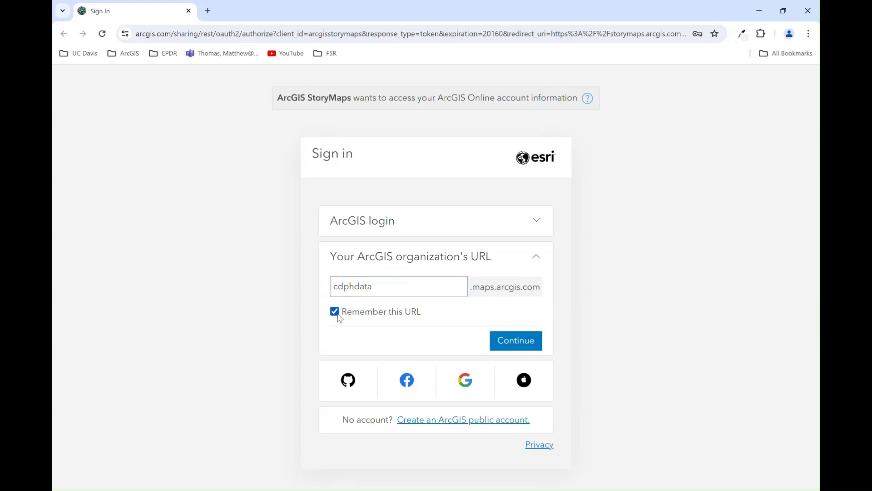
pyautogui.click(515, 344)
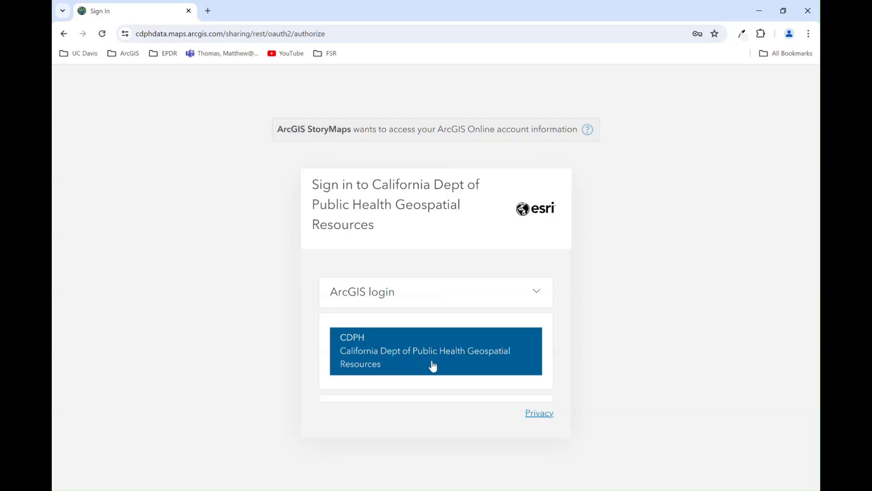
pyautogui.click(391, 357)
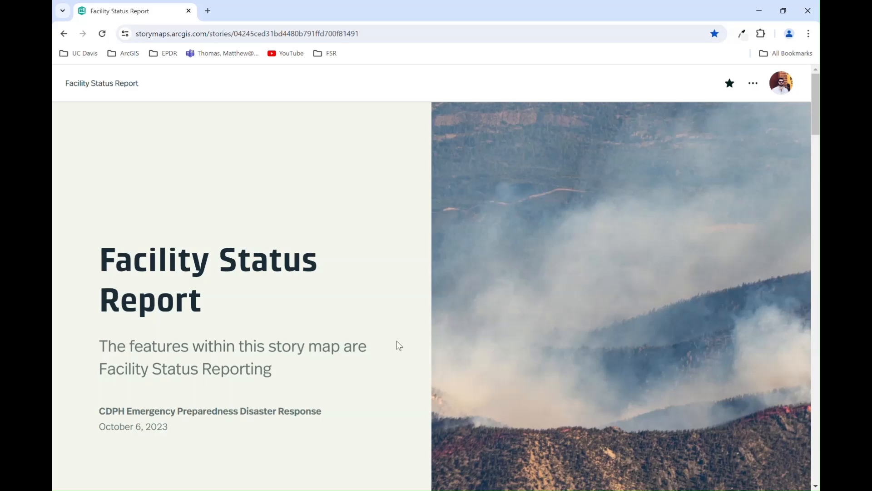
# Step: Look through the Facility Status Report story map from its cover to the Survey Editor and Facility Status Report Table sections
pyautogui.scroll(-1, 399, 345)
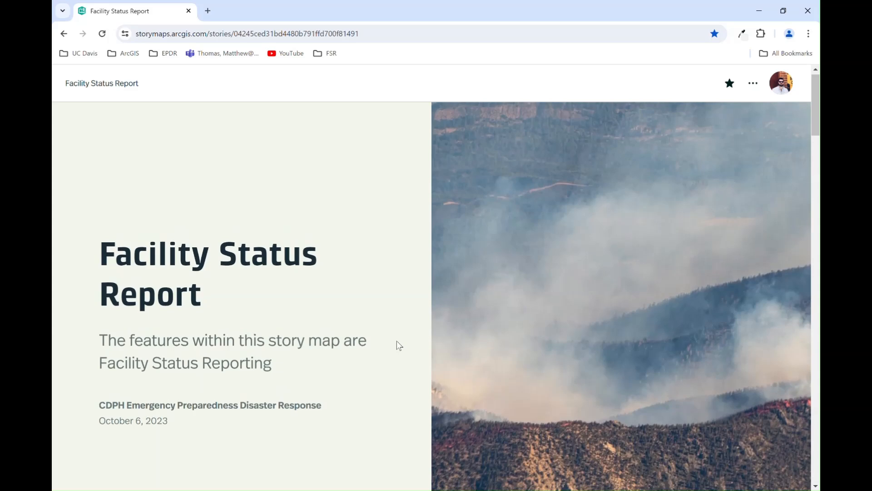
pyautogui.scroll(-3, 399, 345)
pyautogui.scroll(-3, 399, 345)
pyautogui.scroll(-2, 398, 346)
pyautogui.scroll(-2, 270, 238)
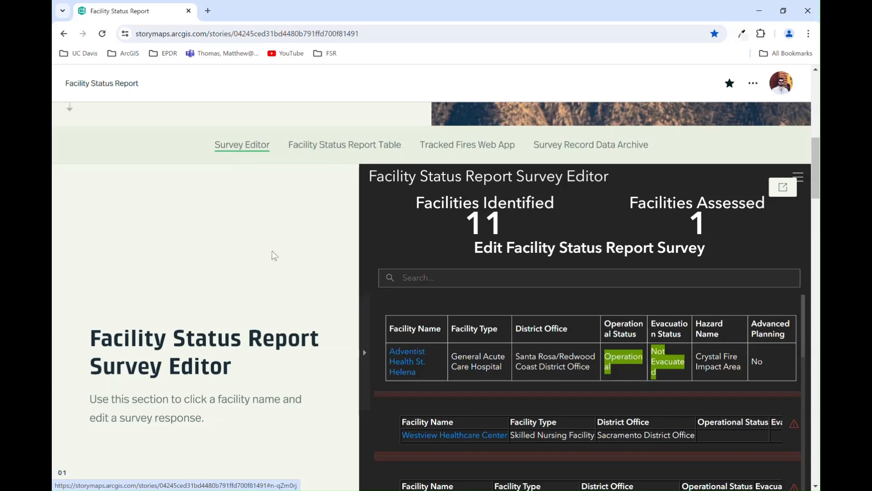
pyautogui.moveTo(628, 314)
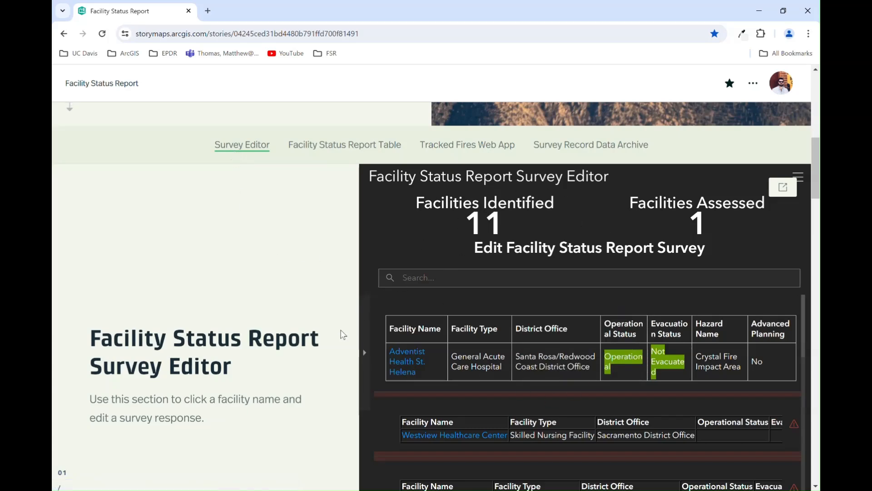
pyautogui.scroll(-1, 229, 364)
pyautogui.scroll(-3, 230, 363)
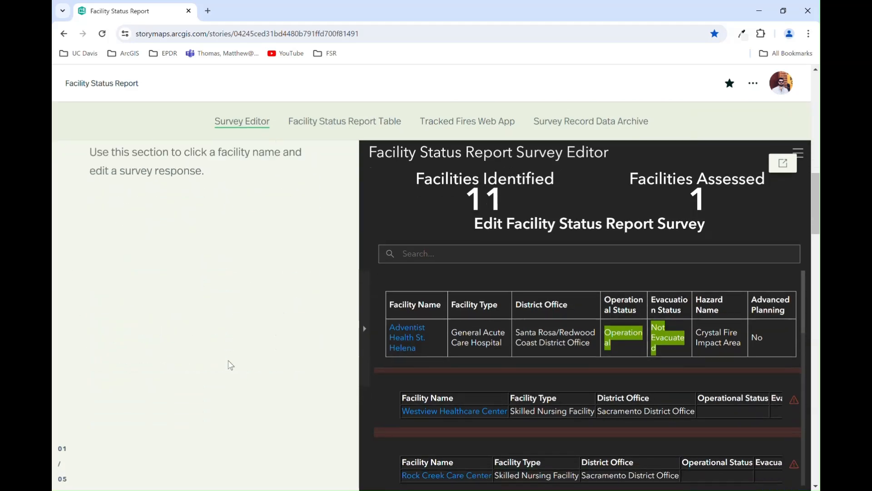
pyautogui.scroll(-3, 230, 364)
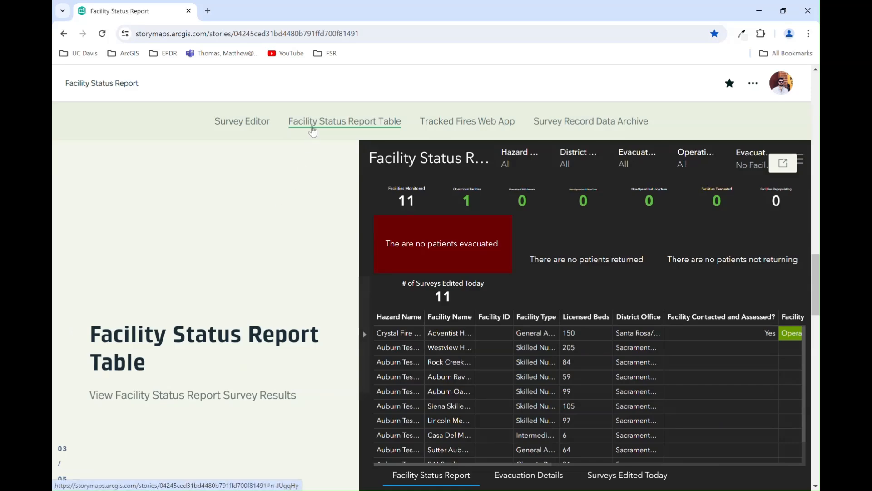
# Step: Return to the story map's Survey Editor section and open its dashboard in a separate browser tab
pyautogui.click(230, 129)
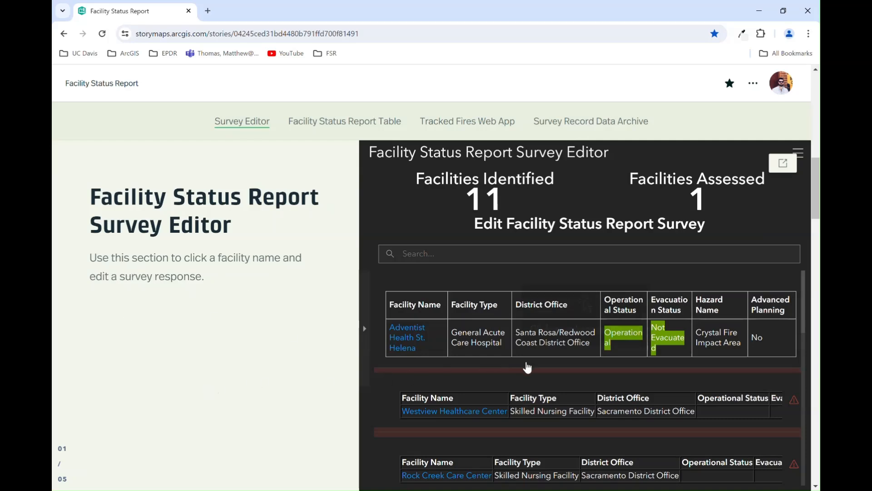
pyautogui.scroll(-2, 528, 367)
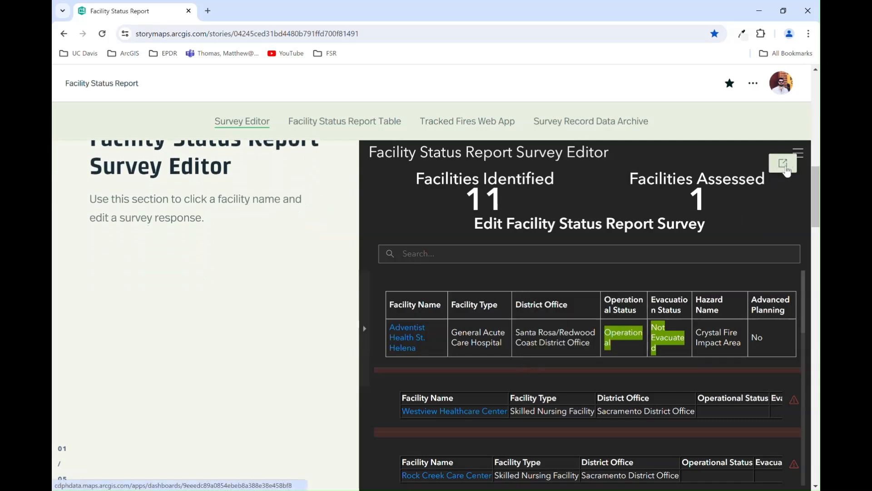
pyautogui.click(788, 171)
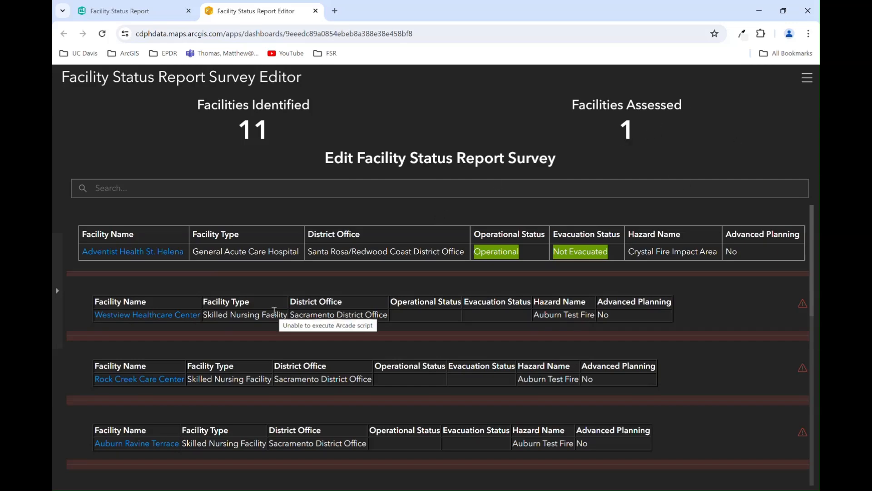
# Step: Review the listed facility surveys and filter them by district office to Sacramento District Office
pyautogui.scroll(-1, 275, 312)
pyautogui.scroll(-4, 275, 313)
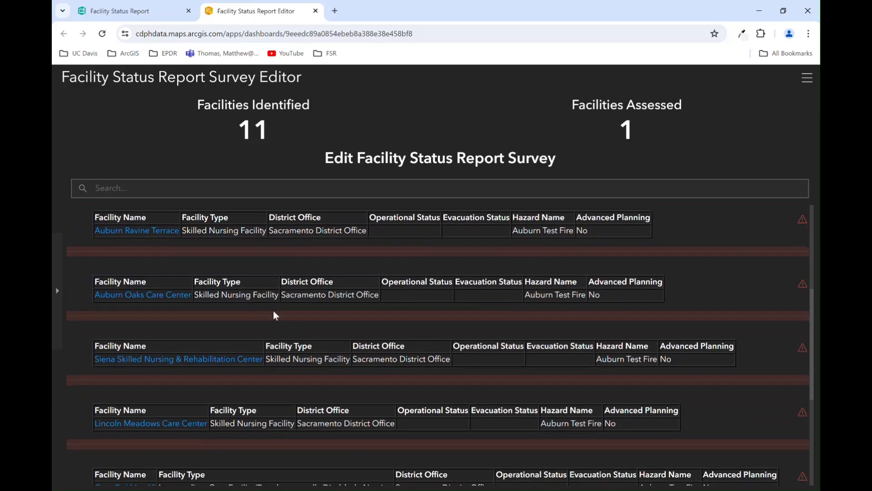
pyautogui.scroll(5, 449, 298)
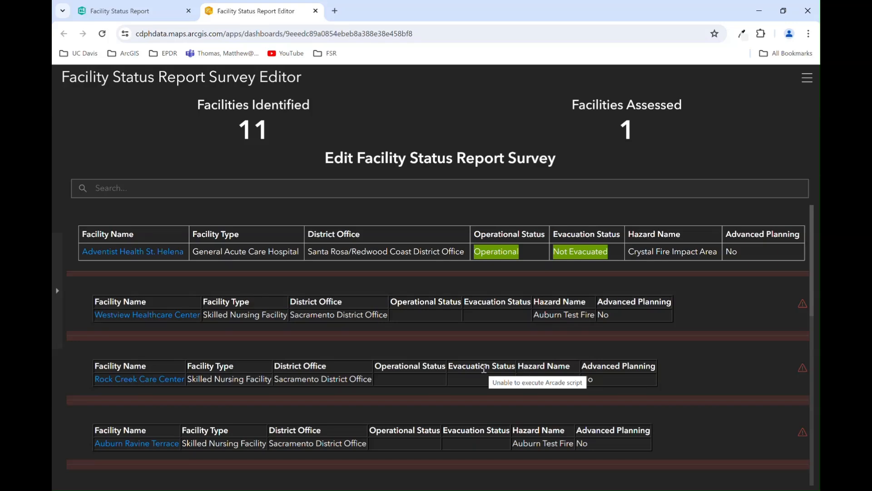
pyautogui.scroll(-1, 480, 365)
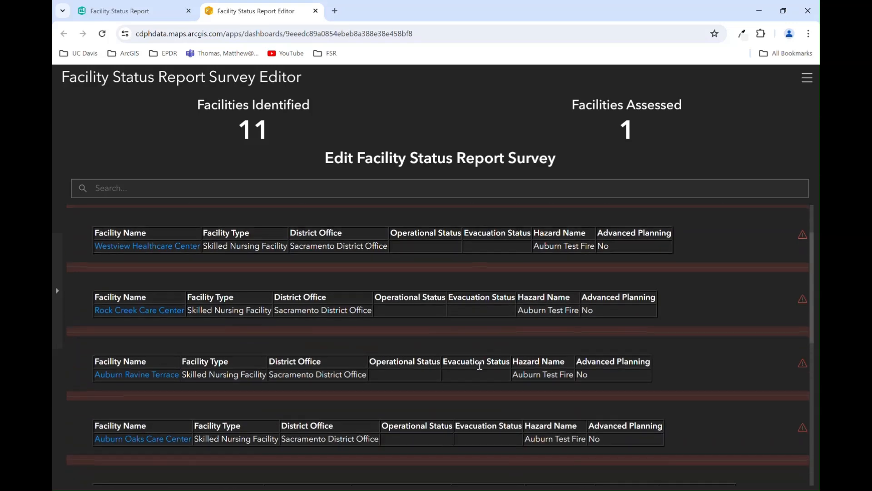
pyautogui.scroll(1, 479, 366)
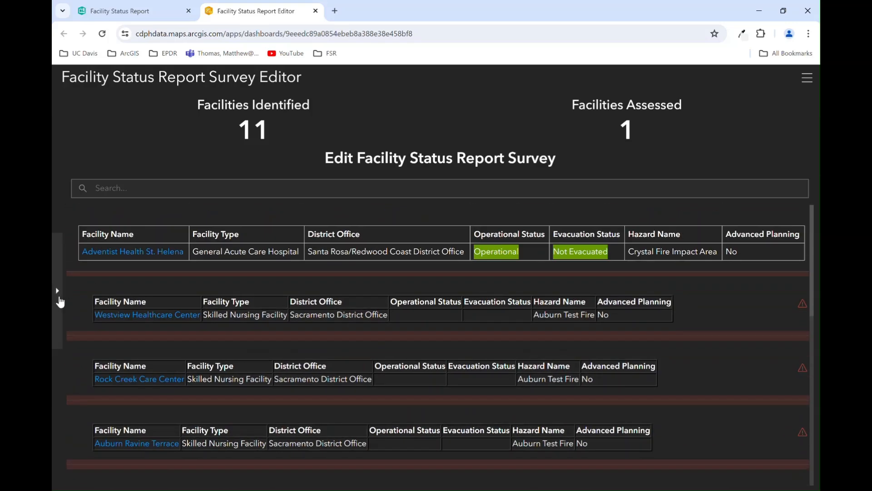
pyautogui.click(60, 302)
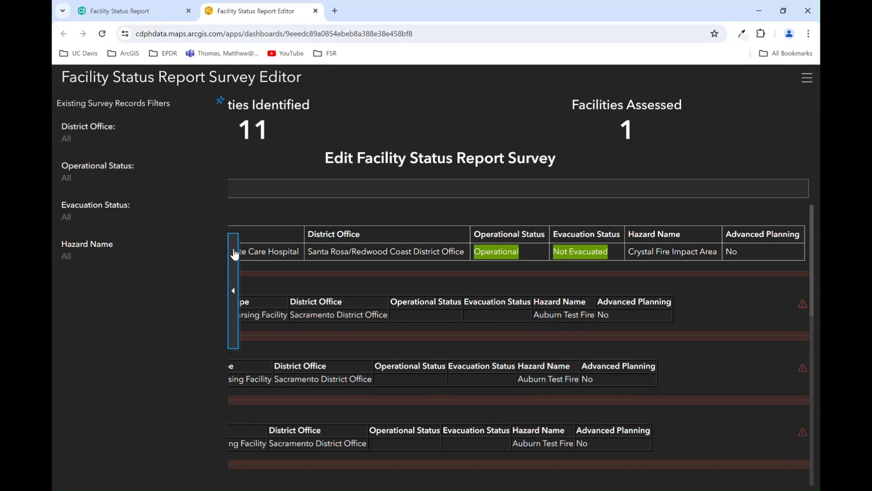
pyautogui.click(79, 144)
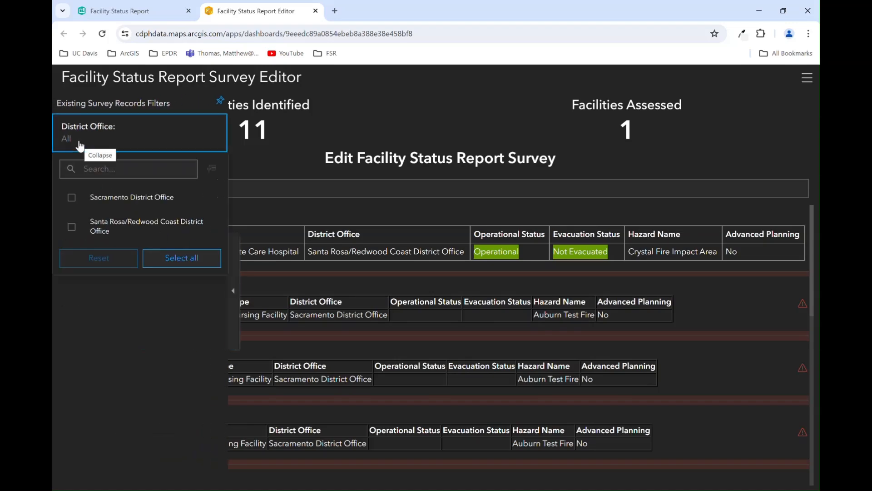
pyautogui.click(71, 205)
pyautogui.click(71, 204)
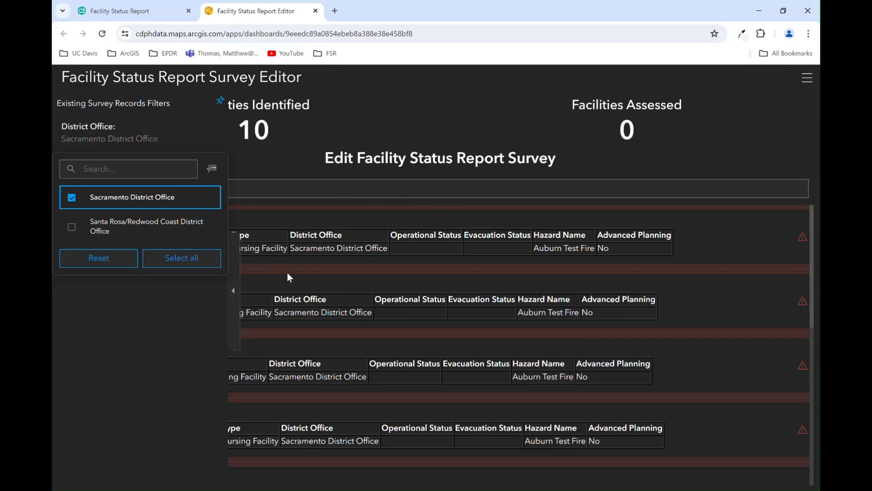
pyautogui.click(239, 301)
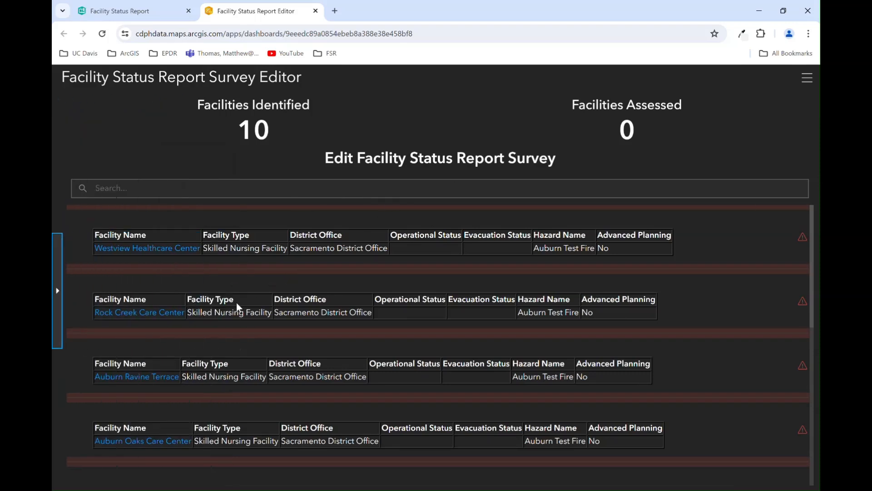
# Step: Check which filter options are offered for operational status and hazard name without selecting any
pyautogui.click(57, 296)
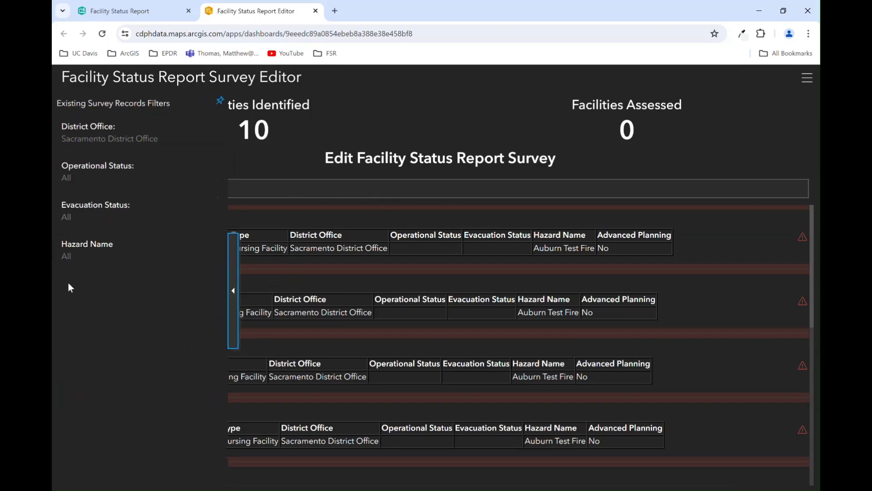
pyautogui.click(84, 180)
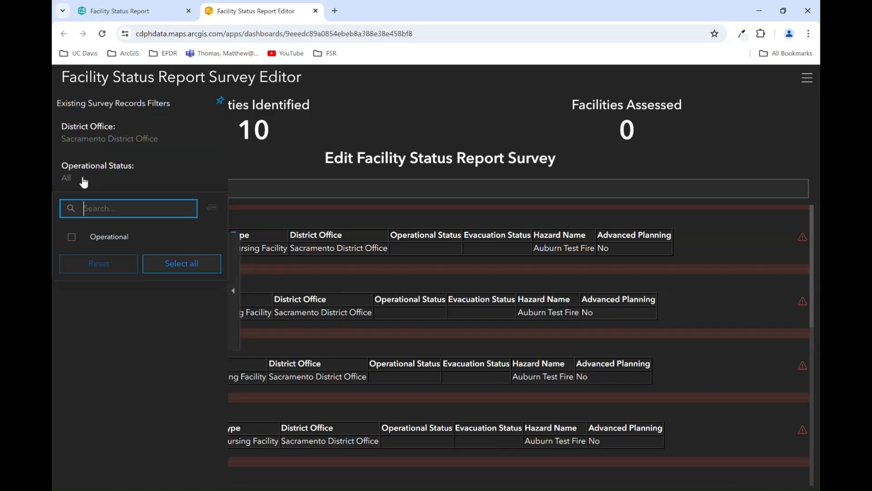
pyautogui.click(86, 403)
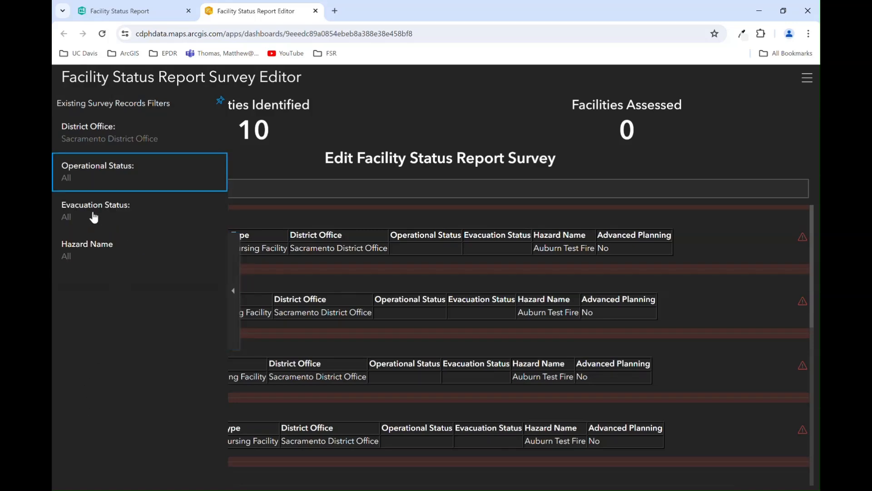
pyautogui.click(91, 252)
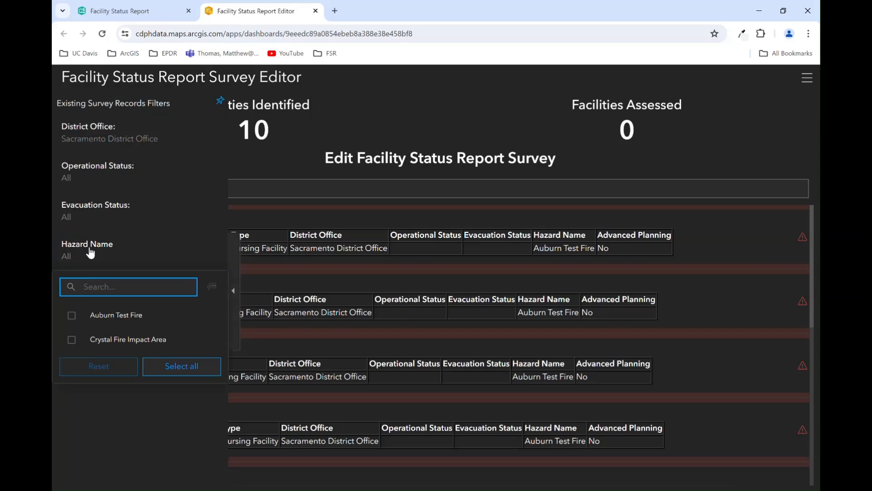
pyautogui.click(238, 314)
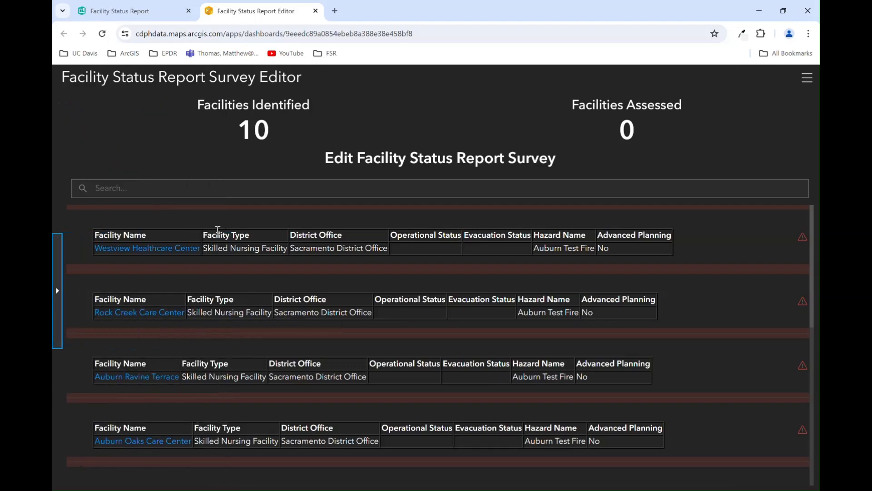
# Step: Search the facility survey records for "auburn"
pyautogui.click(206, 192)
pyautogui.write('auburn')
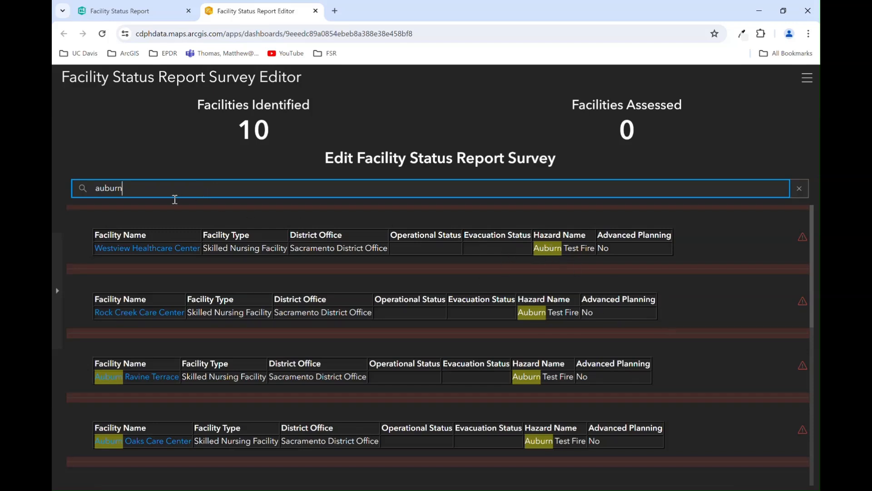
# Step: Search the facility survey records for "oaks" and open the Auburn Oaks Care Center survey for editing
pyautogui.doubleClick(125, 192)
pyautogui.write('oaks')
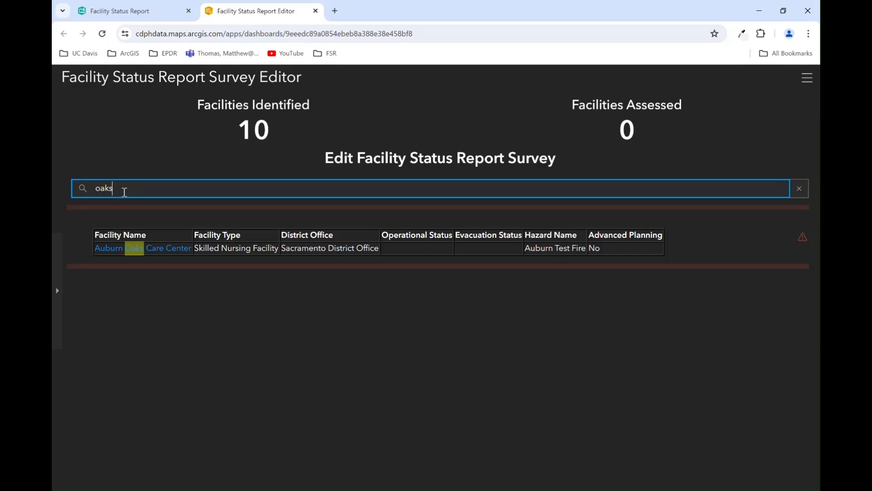
pyautogui.click(159, 251)
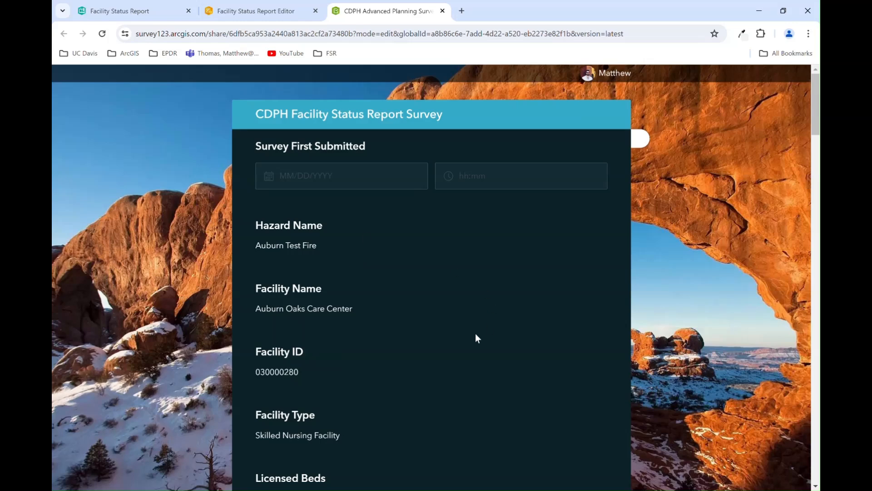
# Step: Review the survey's prefilled facility details and its CHCQ Monitored and Advanced Planning answers
pyautogui.scroll(-3, 476, 334)
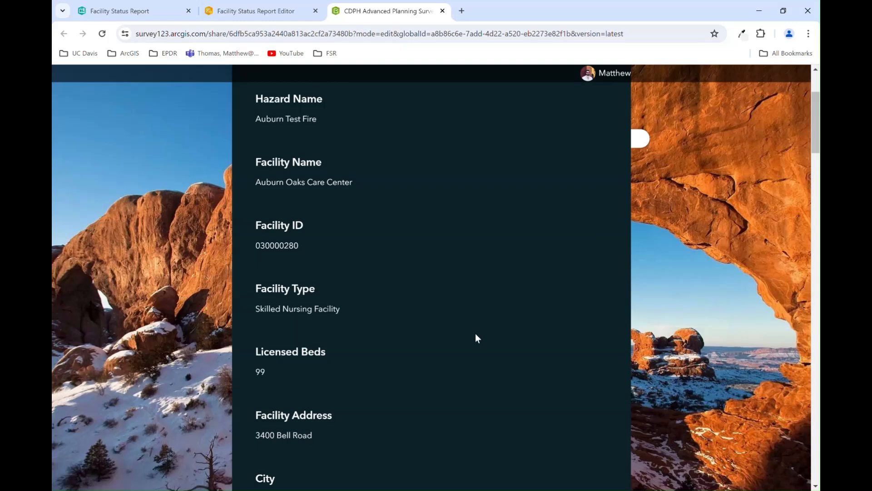
pyautogui.scroll(-4, 476, 338)
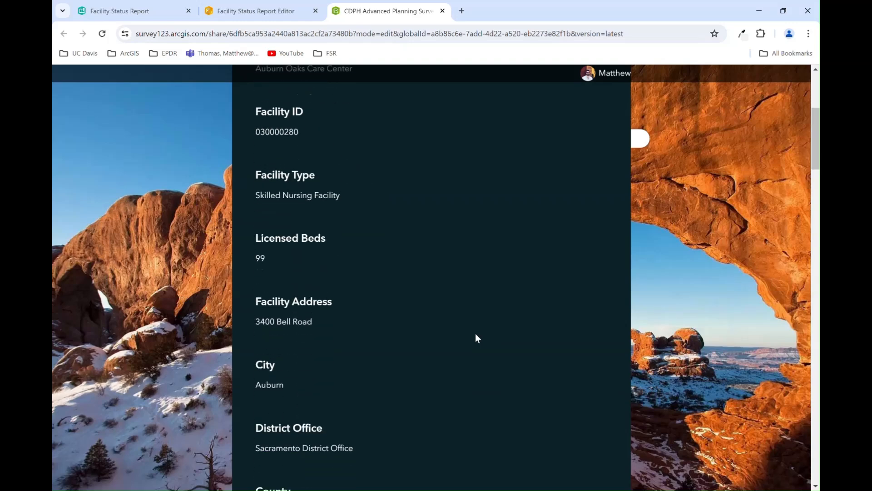
pyautogui.scroll(-2, 475, 338)
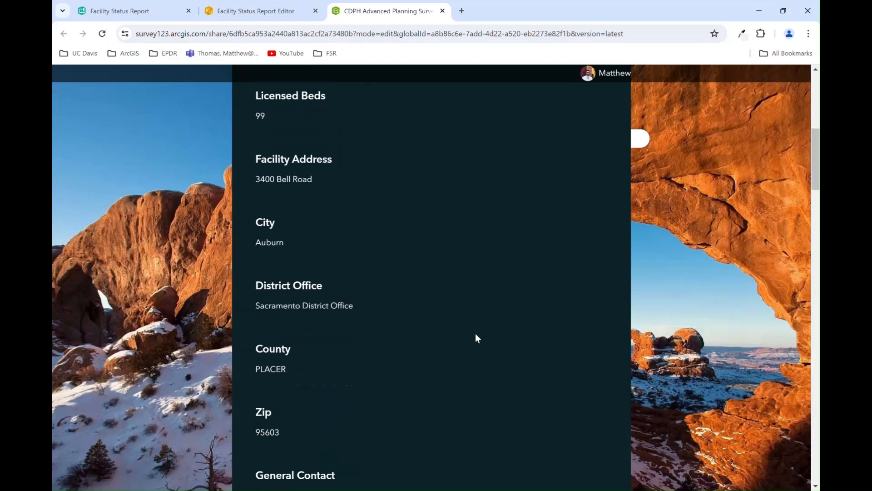
pyautogui.scroll(-2, 475, 338)
pyautogui.scroll(-1, 475, 334)
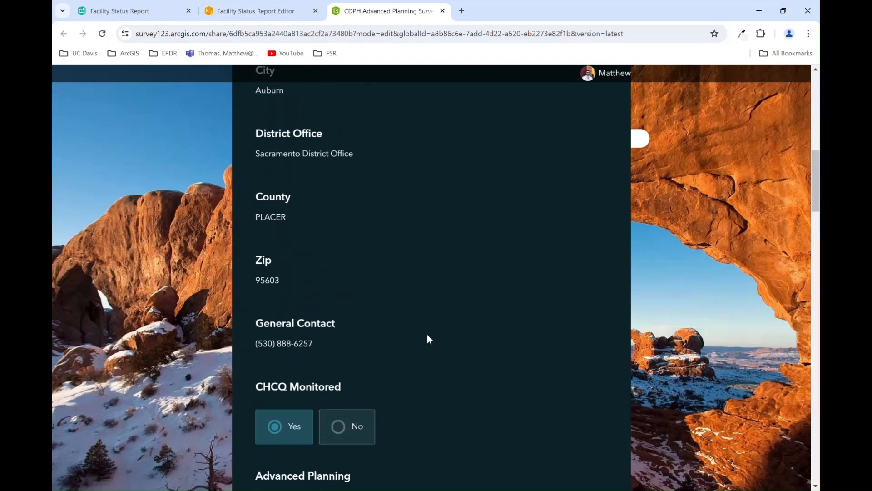
pyautogui.scroll(-1, 384, 344)
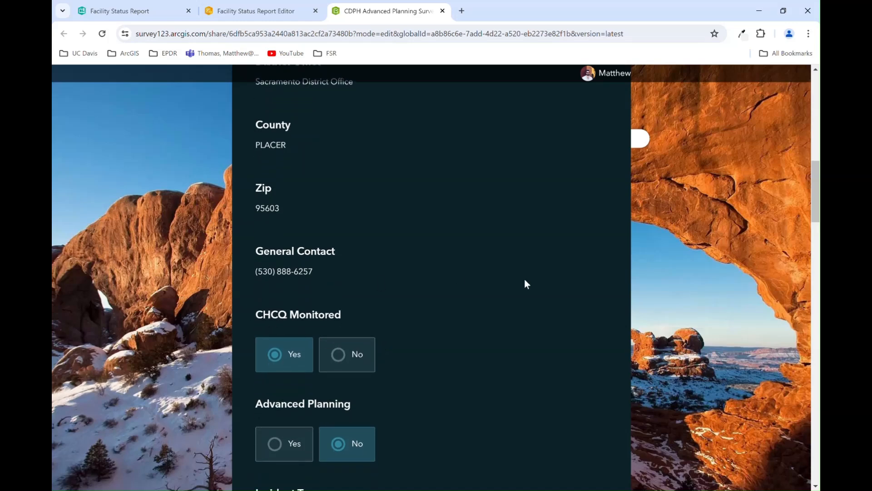
pyautogui.scroll(-2, 525, 279)
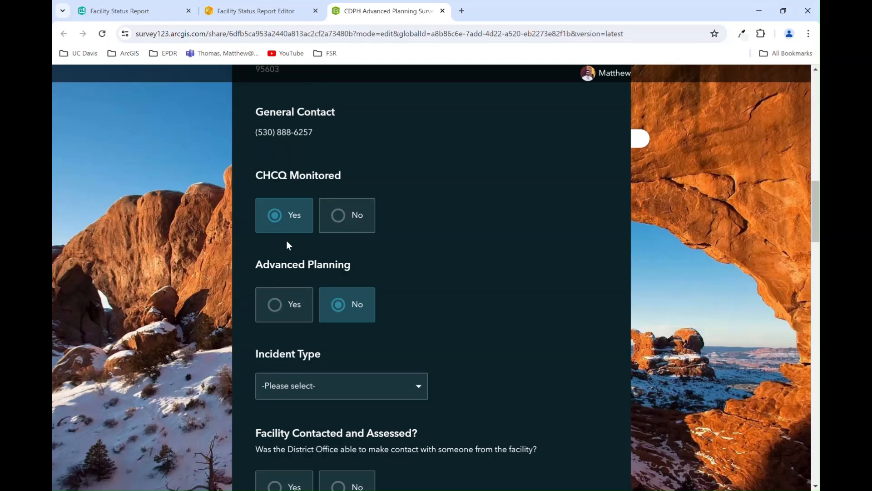
# Step: Answer Yes to Facility Contacted and Assessed and set the Facility Operational Status to Operational
pyautogui.scroll(-4, 465, 235)
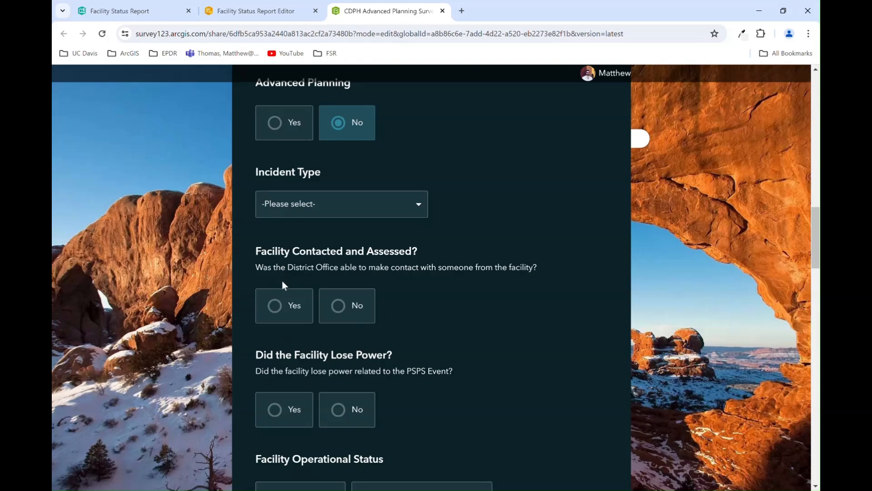
pyautogui.click(285, 305)
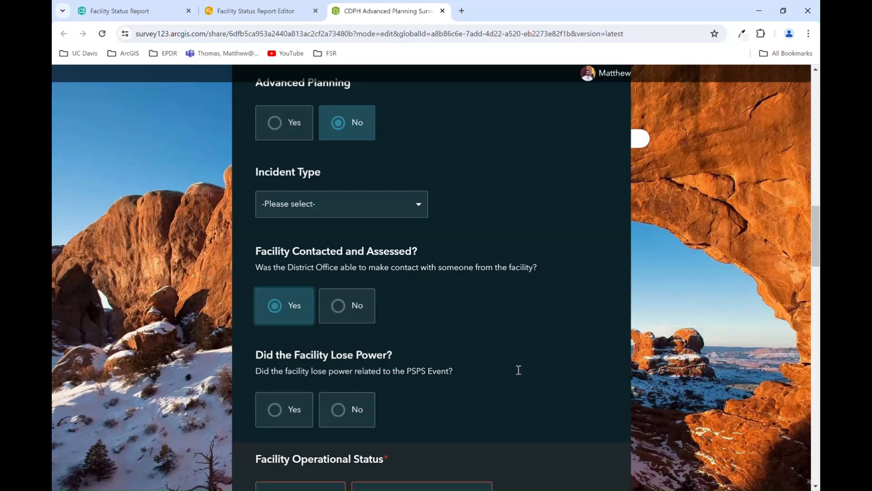
pyautogui.scroll(-3, 518, 370)
pyautogui.scroll(-1, 519, 373)
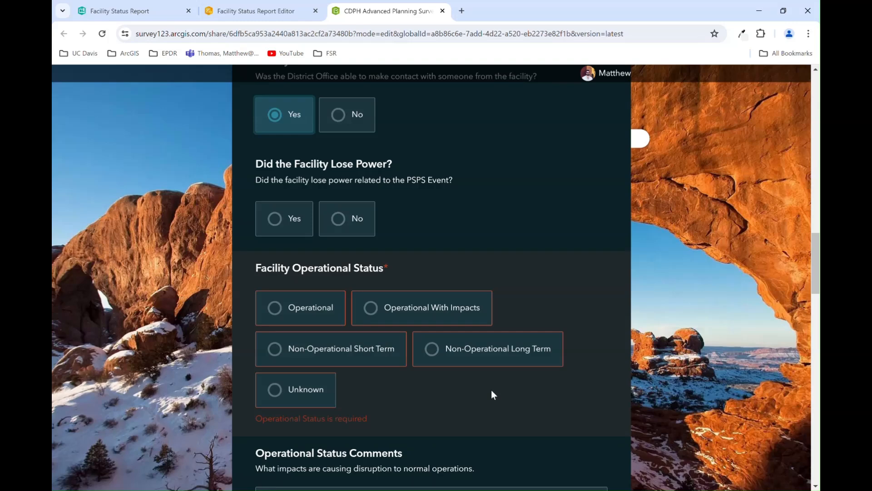
pyautogui.click(310, 319)
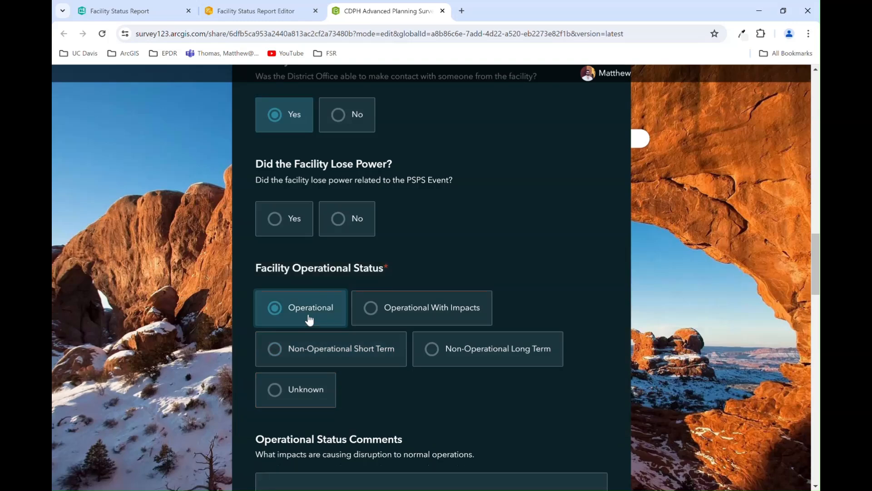
# Step: Set the Facility Evacuation Status to Not Evacuated, leaving the comments, evacuation plan and census questions blank
pyautogui.scroll(-1, 468, 382)
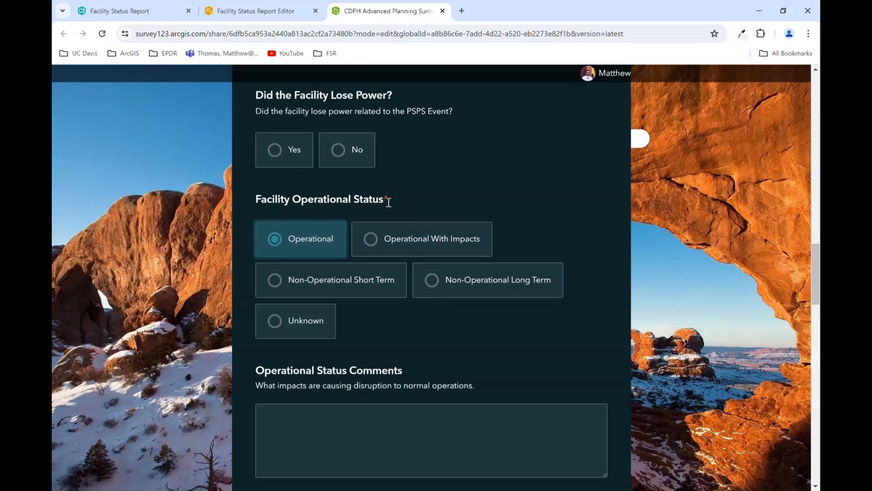
pyautogui.scroll(-7, 389, 202)
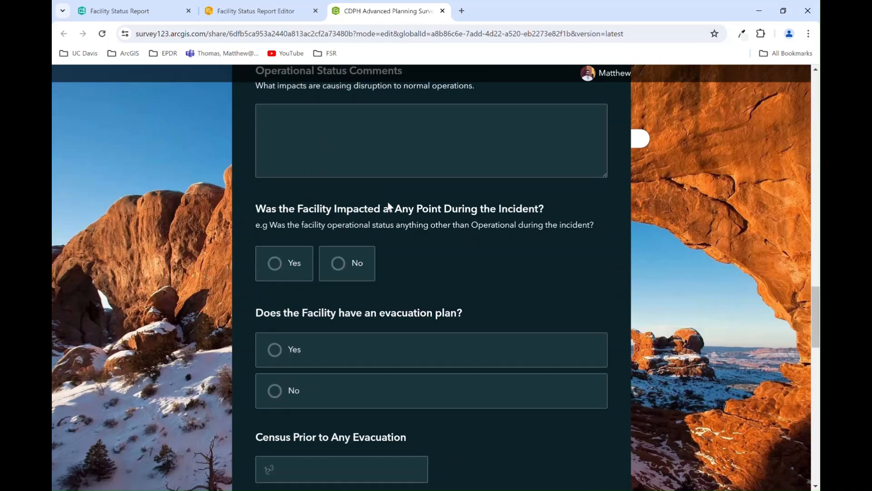
pyautogui.scroll(-1, 389, 208)
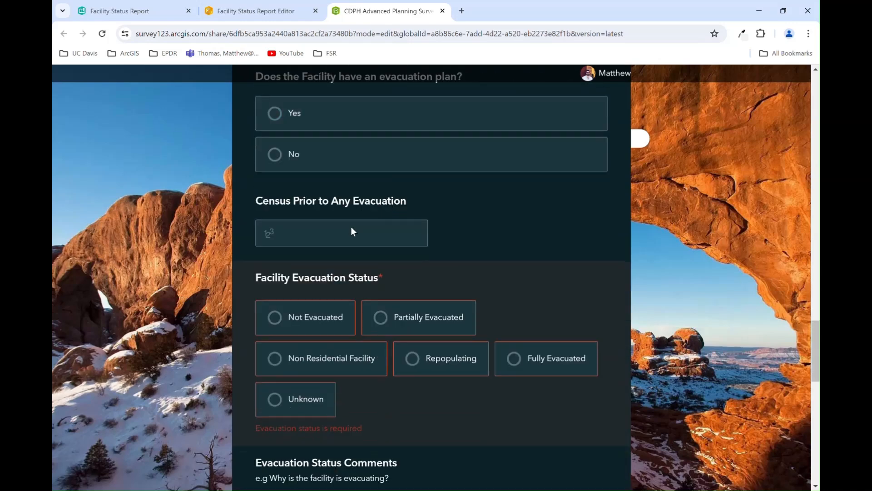
pyautogui.click(280, 324)
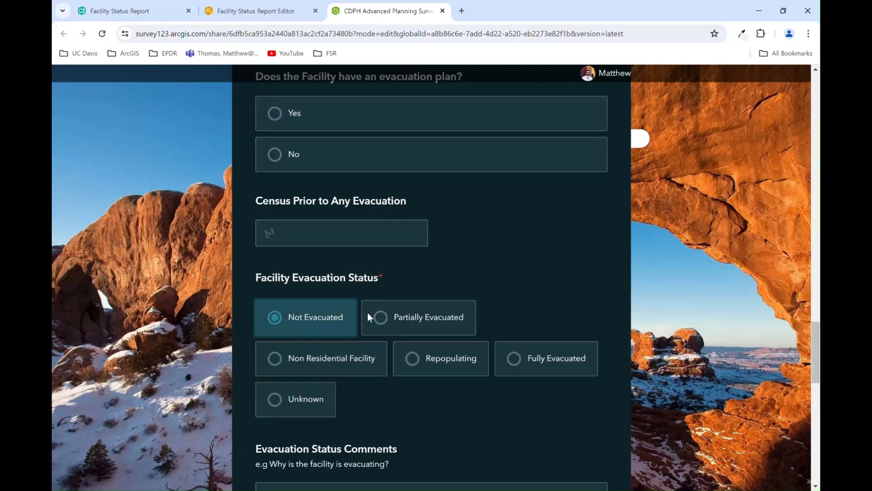
# Step: Check the remaining optional survey questions, submit the survey and close its browser tab
pyautogui.scroll(-3, 399, 318)
pyautogui.scroll(-2, 399, 320)
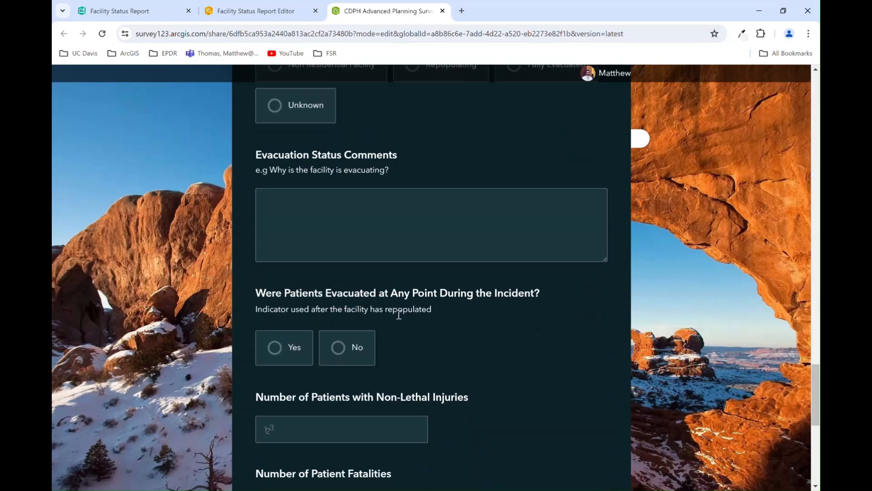
pyautogui.scroll(-5, 399, 315)
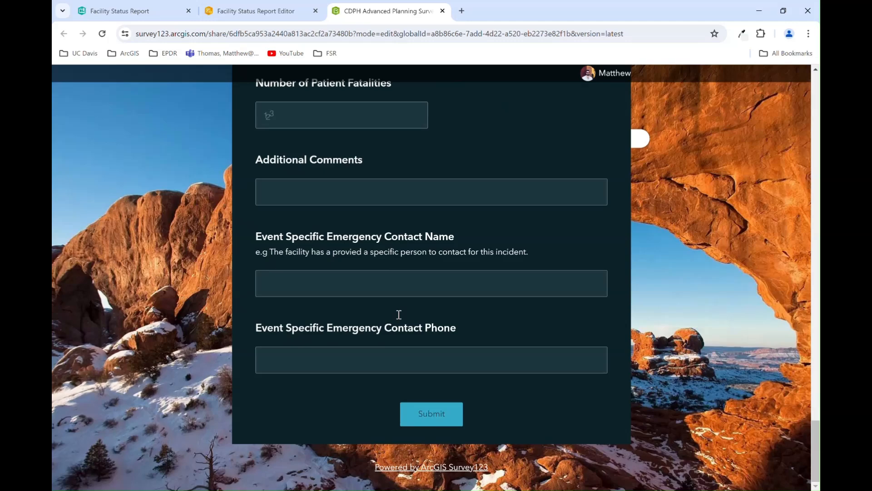
pyautogui.scroll(8, 399, 315)
pyautogui.scroll(-8, 399, 314)
pyautogui.click(434, 420)
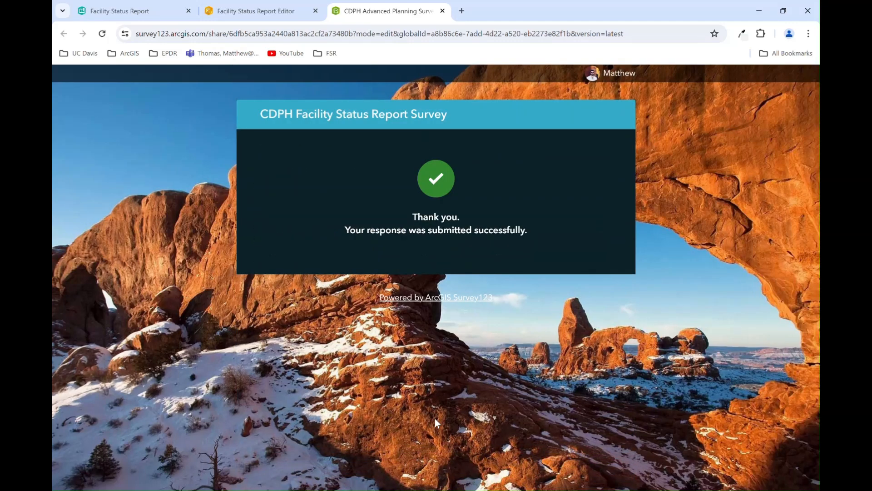
pyautogui.click(442, 11)
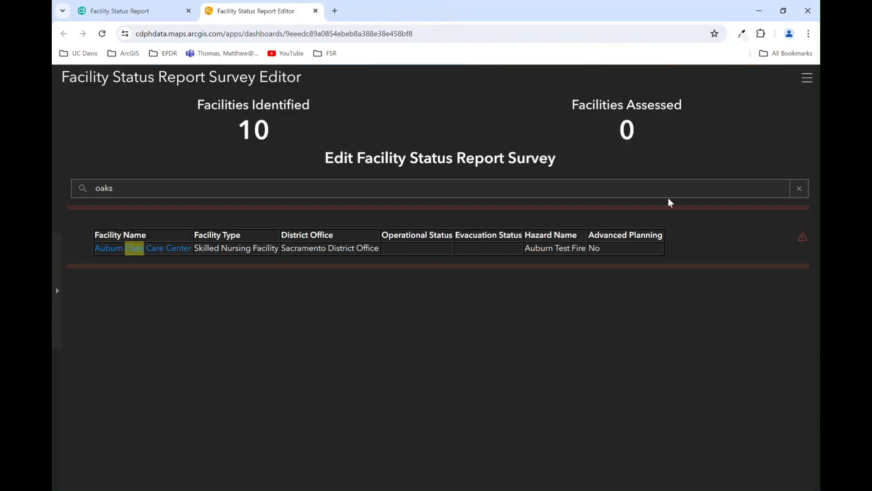
# Step: Clear the "oaks" search and look through the full list of facility surveys for Auburn Oaks Care Center
pyautogui.click(800, 189)
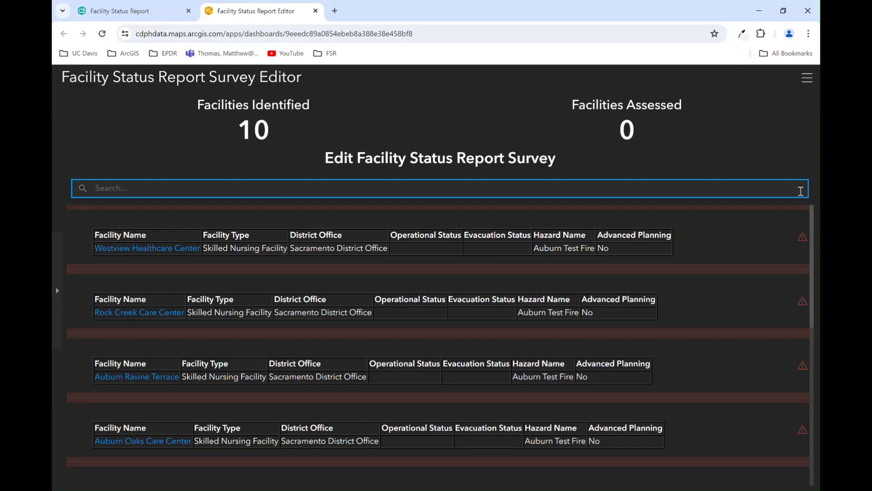
pyautogui.scroll(-6, 424, 298)
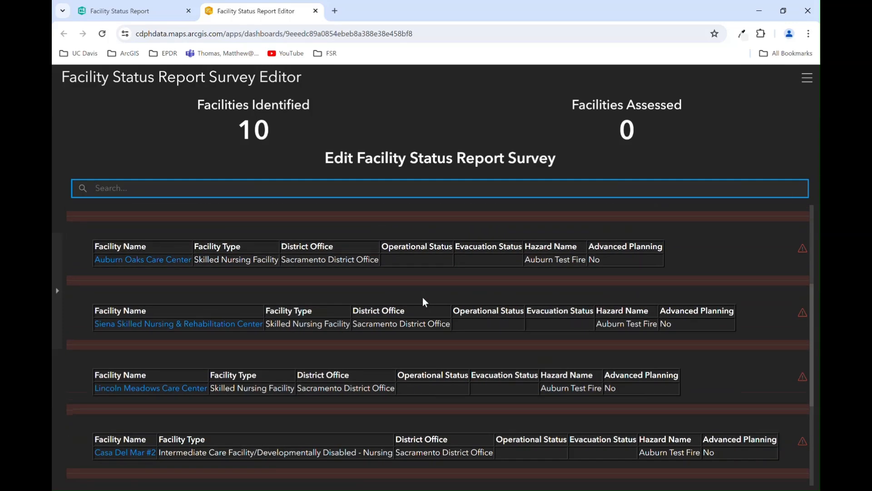
pyautogui.scroll(2, 422, 297)
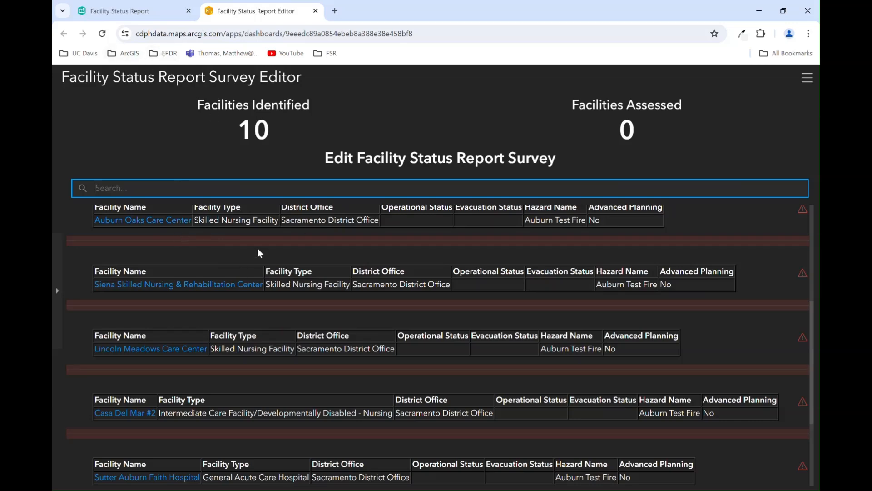
# Step: Return to the story map and compare its Facility Status Report Table section with the Survey Editor section
pyautogui.click(145, 14)
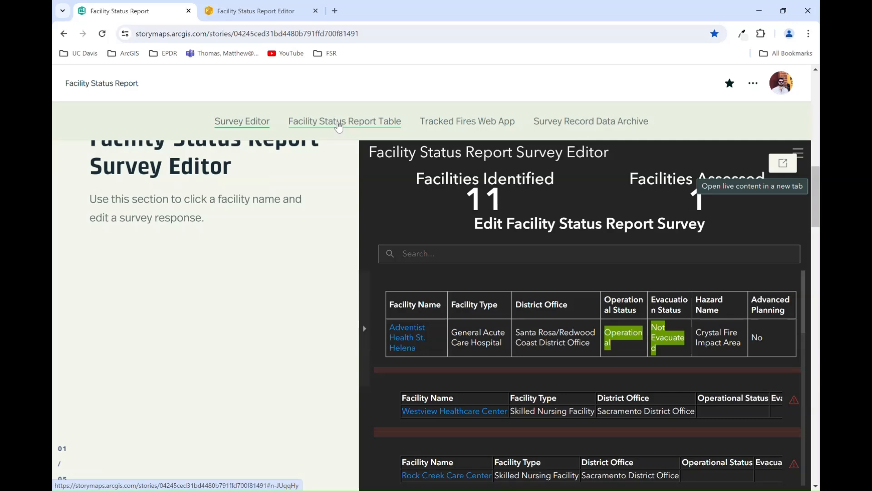
pyautogui.click(339, 121)
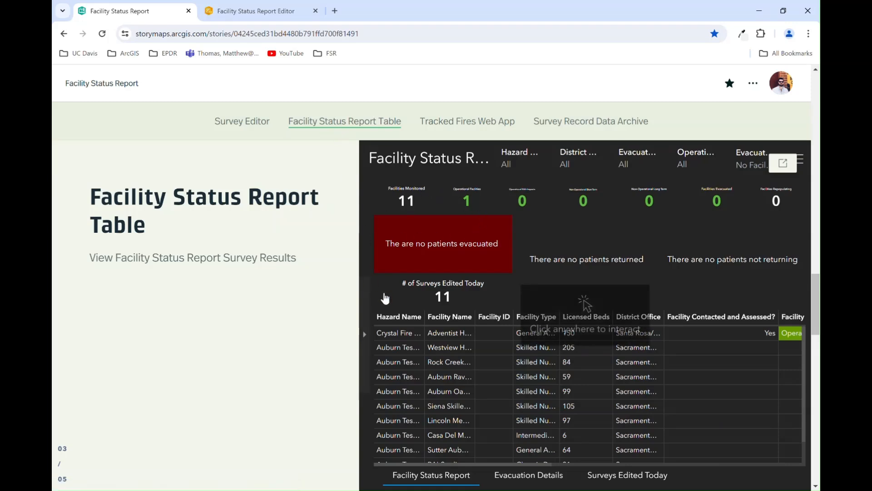
pyautogui.click(240, 121)
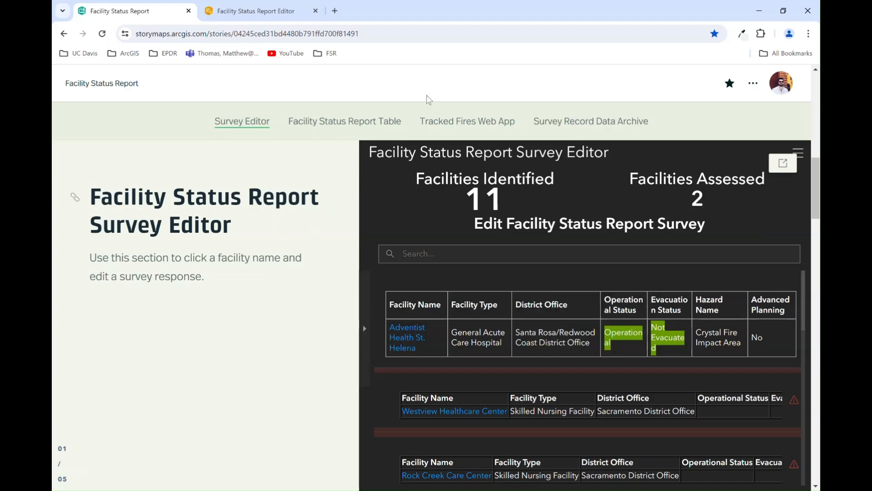
pyautogui.click(333, 131)
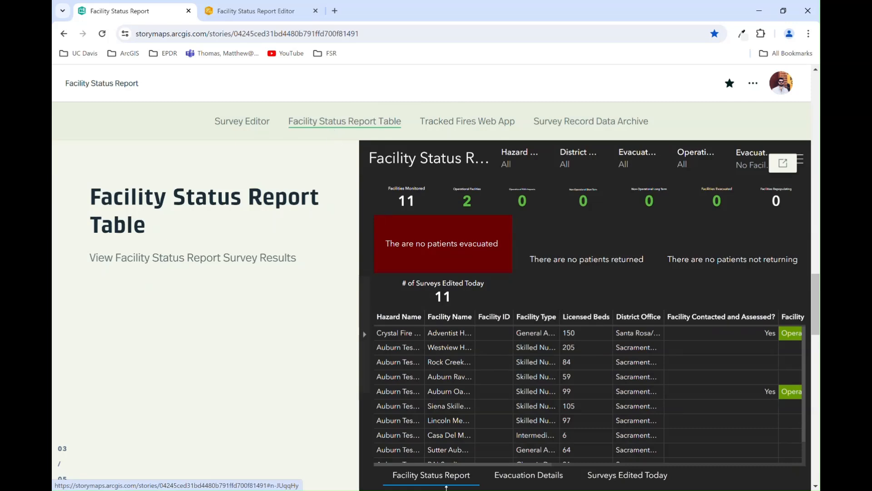
# Step: Open the Facility Status Report Table in a separate browser tab and examine its contact, operational status, evacuation status and edit date columns
pyautogui.click(783, 165)
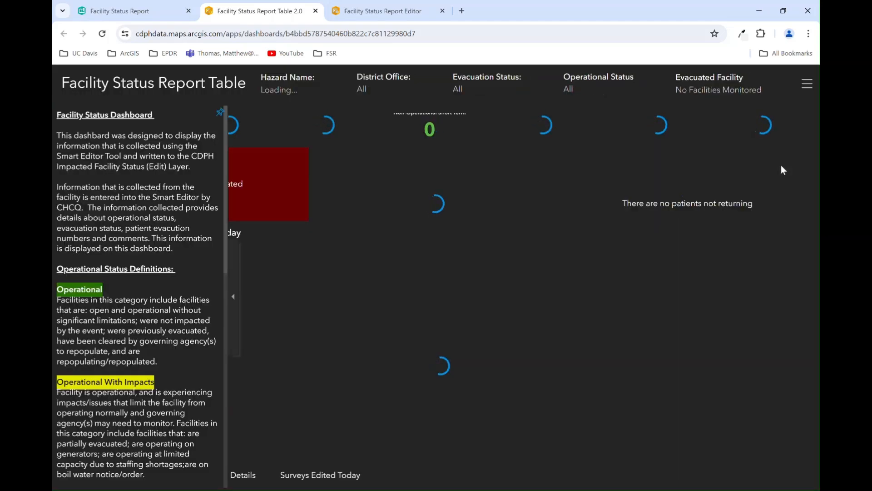
pyautogui.hscroll(10, 505, 347)
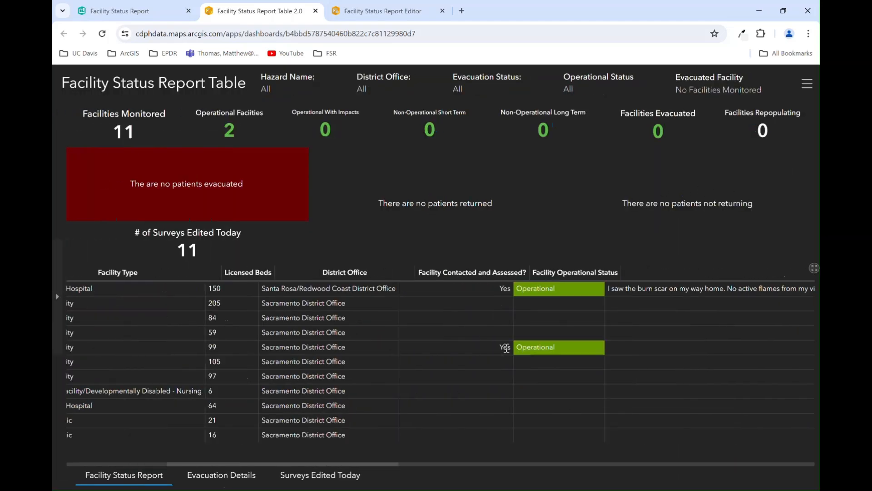
pyautogui.hscroll(10, 508, 352)
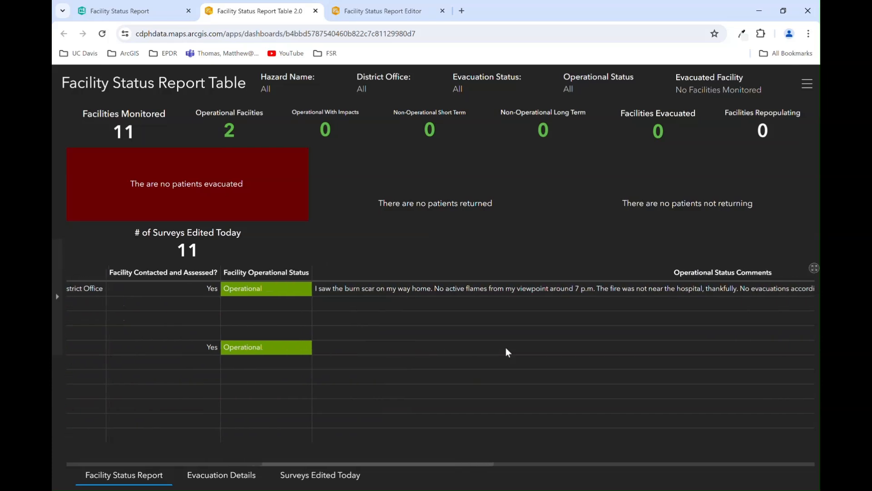
pyautogui.hscroll(15, 507, 352)
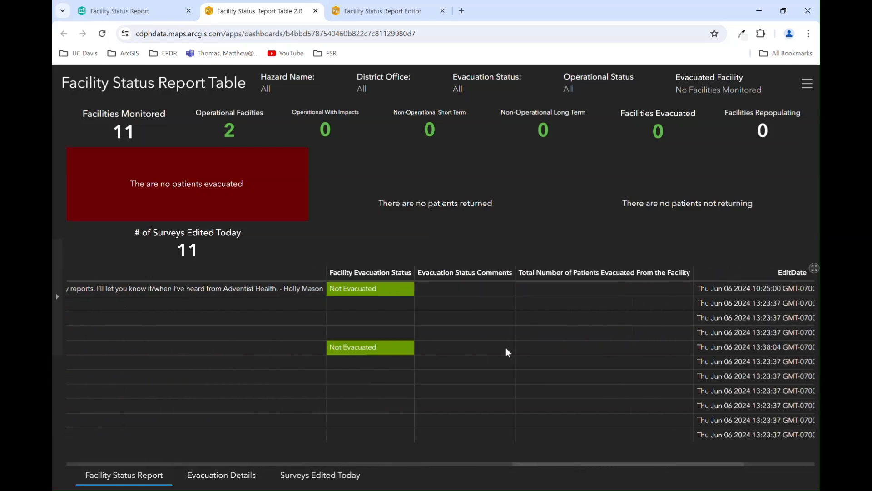
pyautogui.hscroll(-20, 507, 347)
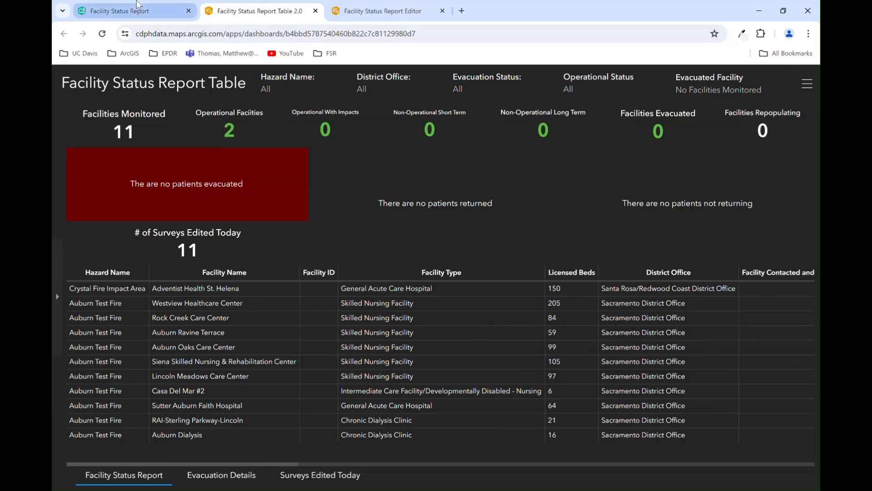
# Step: Revisit the story map's Survey Editor section and return to the separate editor dashboard to check the Auburn Oaks Care Center record
pyautogui.click(136, 12)
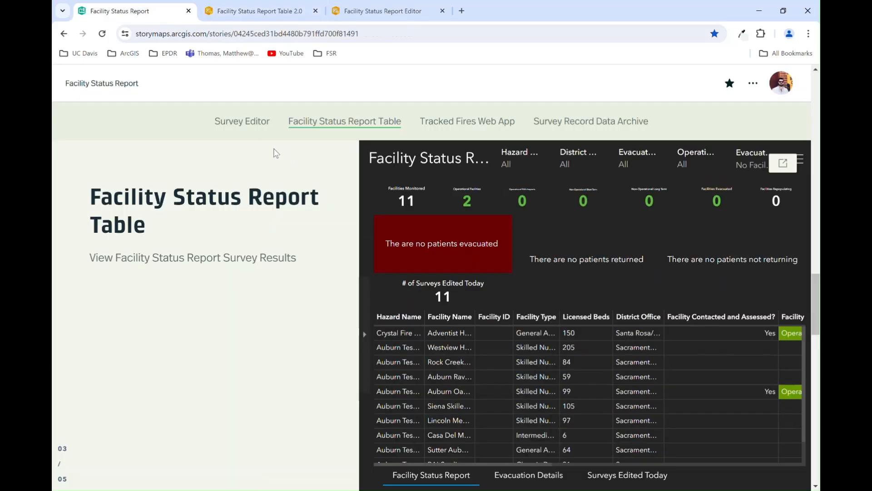
pyautogui.click(237, 124)
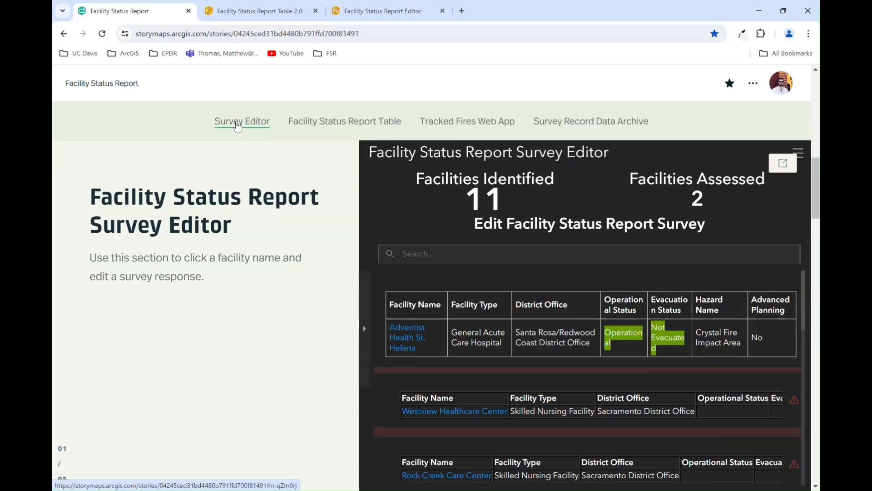
pyautogui.click(395, 13)
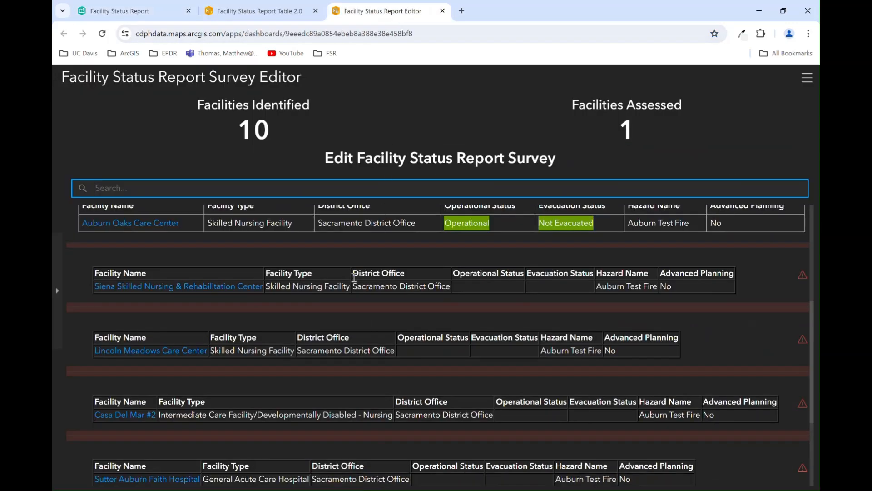
# Step: Edit the Auburn Oaks Care Center survey to set its Facility Operational Status to Operational With Impacts, and submit it
pyautogui.scroll(3, 355, 277)
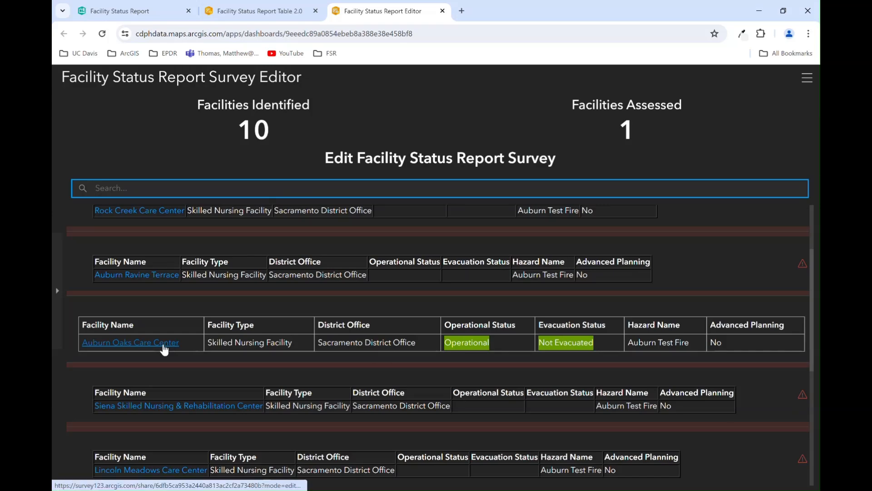
pyautogui.click(165, 345)
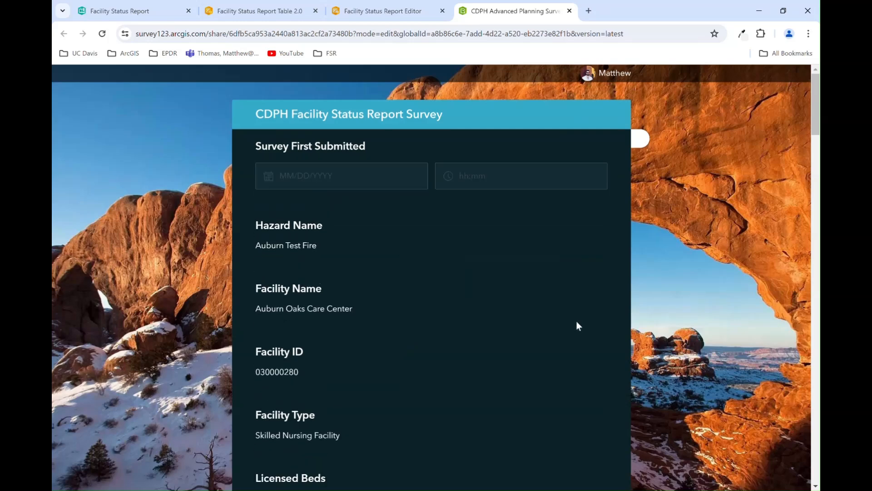
pyautogui.scroll(-2, 578, 326)
pyautogui.scroll(-2, 577, 325)
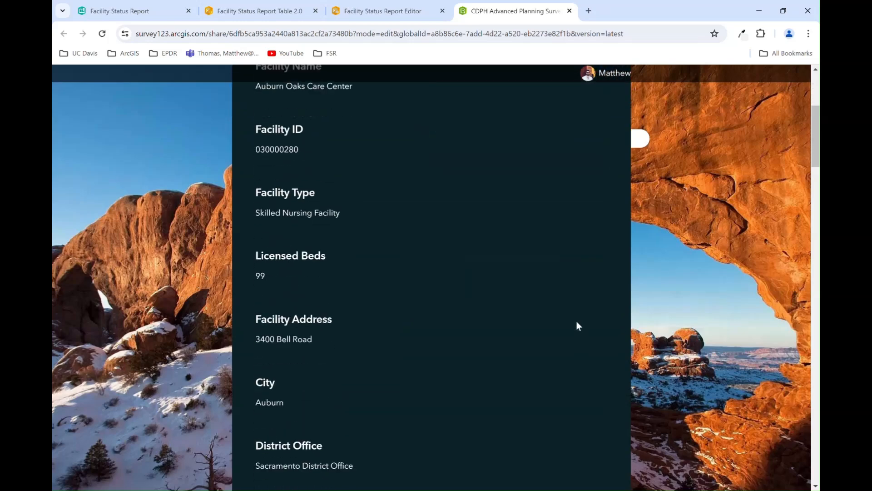
pyautogui.scroll(-10, 577, 322)
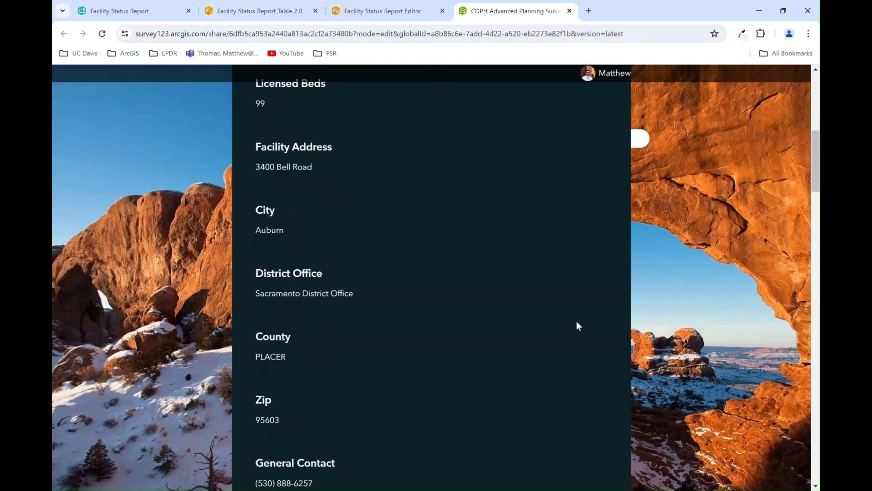
pyautogui.scroll(-7, 577, 326)
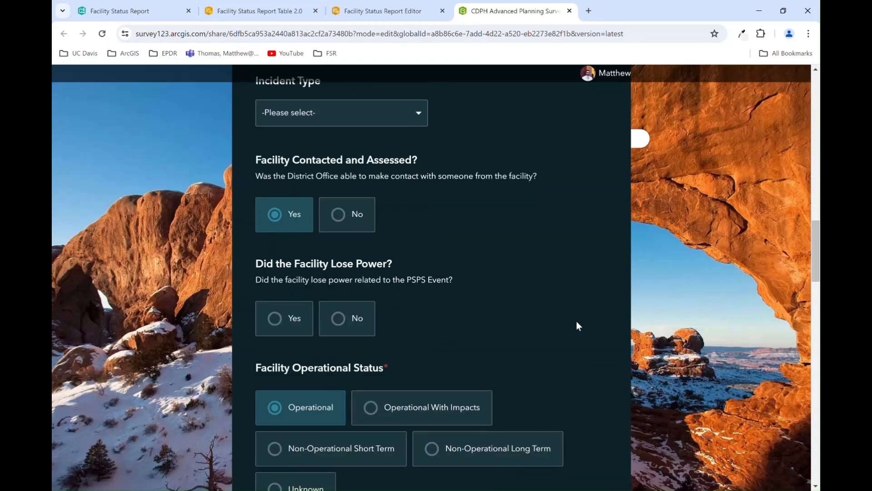
pyautogui.click(387, 246)
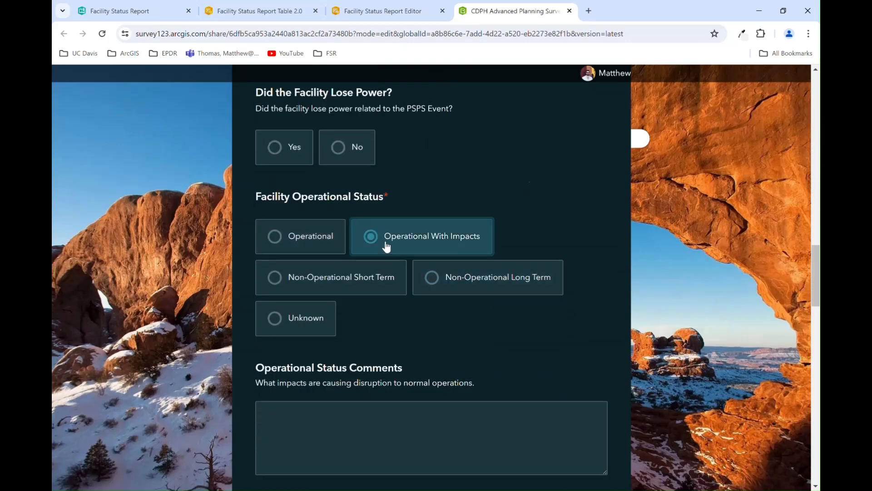
pyautogui.scroll(-10, 416, 323)
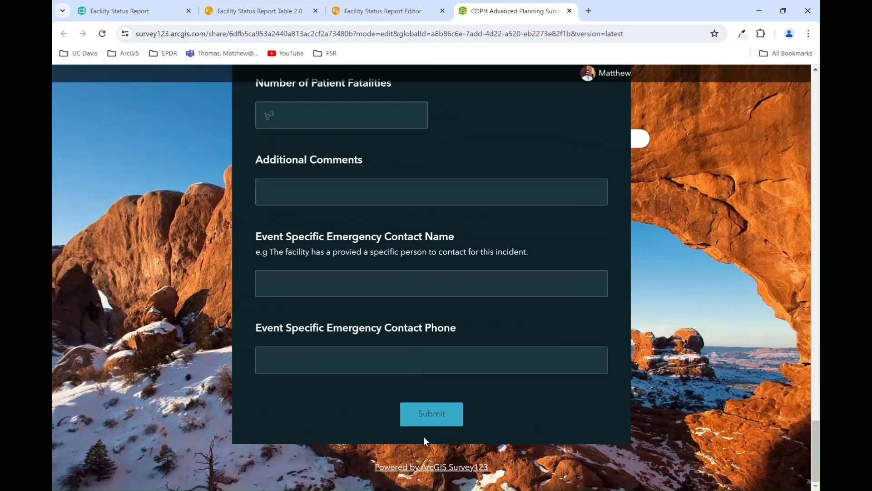
pyautogui.click(433, 414)
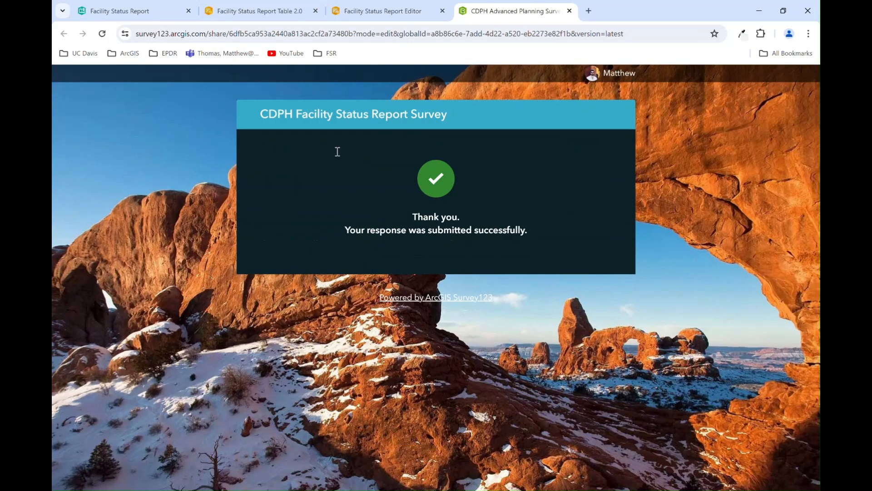
# Step: Check the Auburn Oaks Care Center record in the separate Survey Editor dashboard and return to the Facility Status Report story map
pyautogui.click(366, 10)
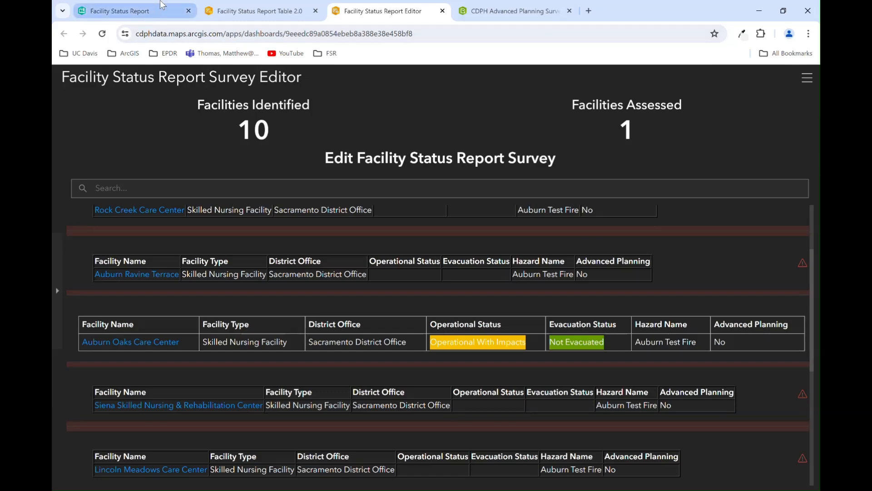
pyautogui.click(162, 5)
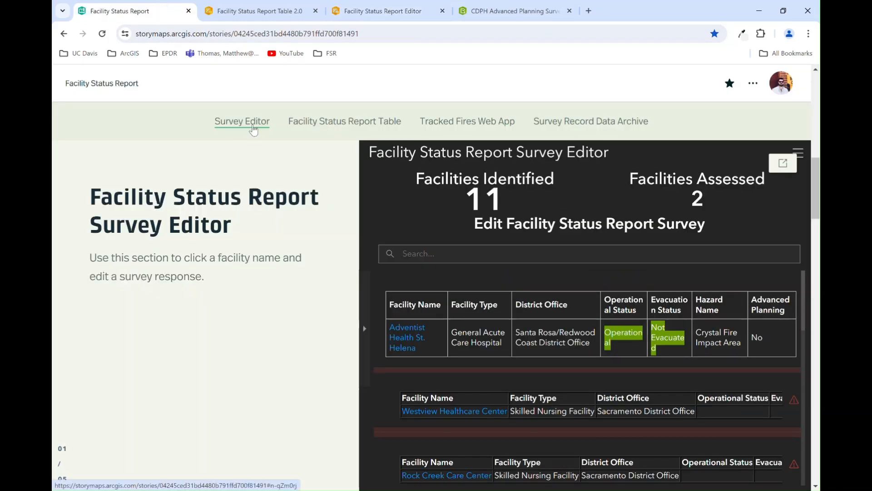